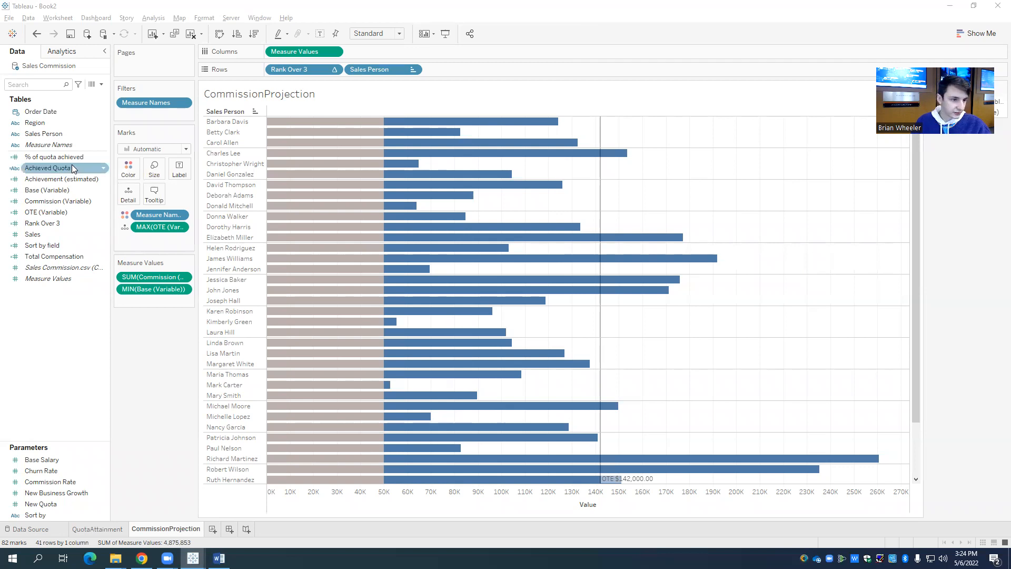
# Step: Add Achievement (estimated), Total Compensation and Achieved Quota as detail fields on the CommissionProjection marks
pyautogui.click(75, 180)
pyautogui.moveTo(67, 182); pyautogui.dragTo(128, 194)
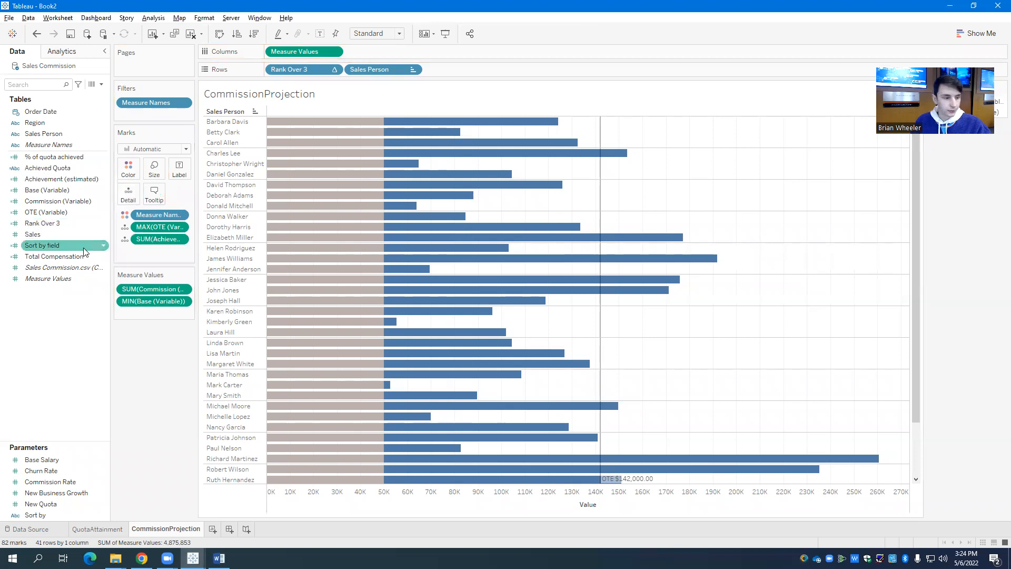
pyautogui.moveTo(52, 256); pyautogui.dragTo(126, 193)
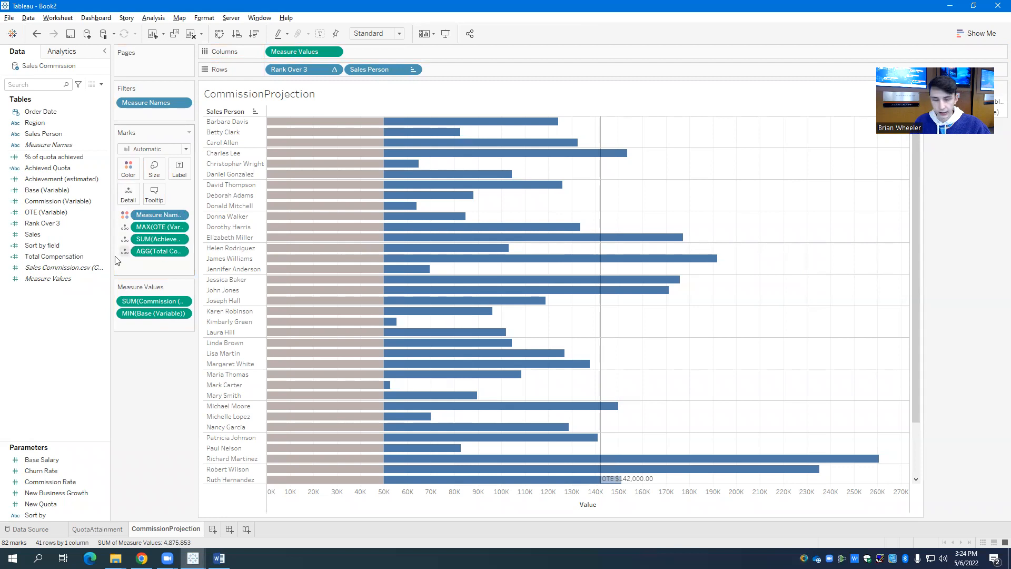
pyautogui.click(73, 258)
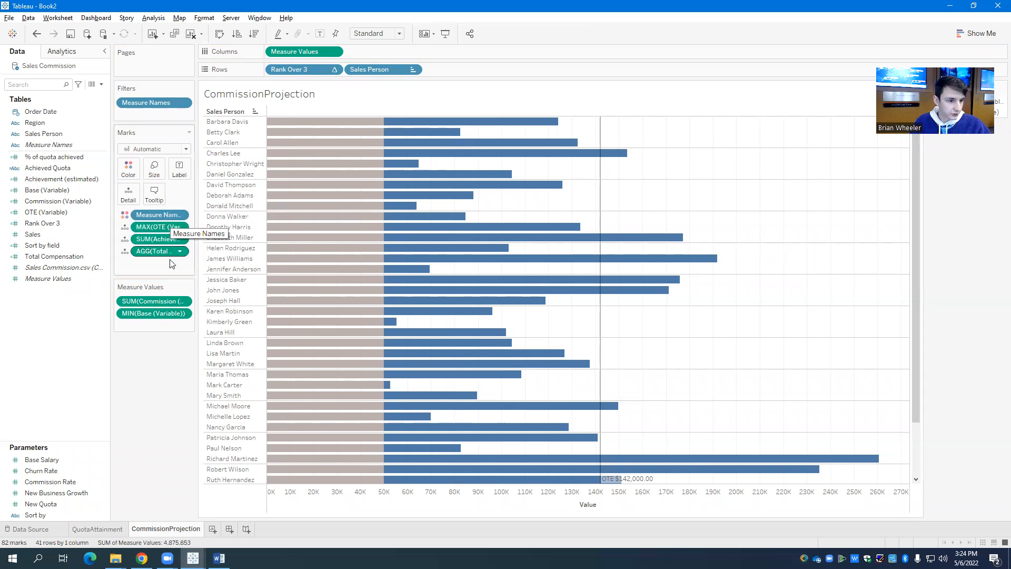
pyautogui.moveTo(85, 168); pyautogui.dragTo(128, 198)
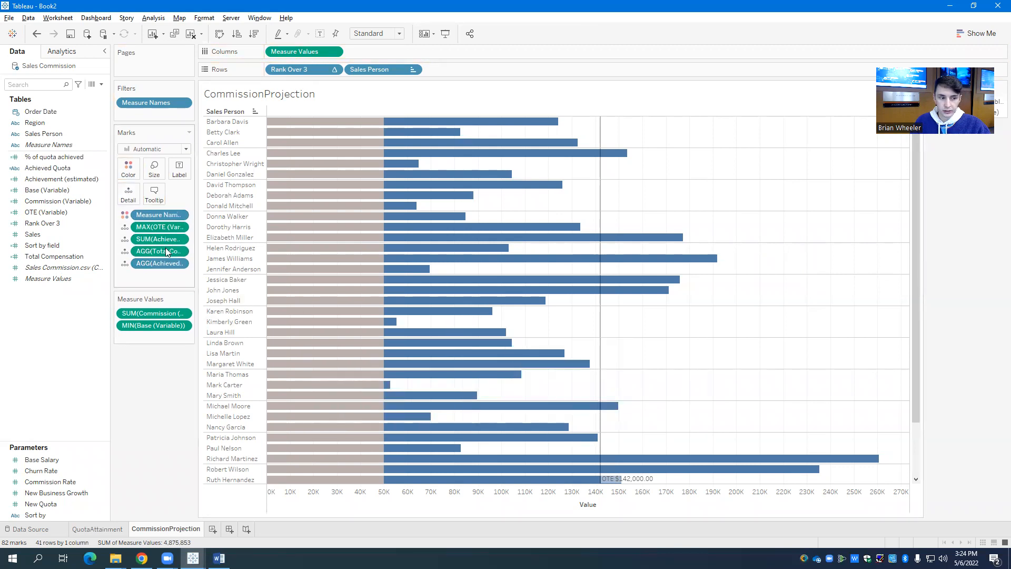
pyautogui.moveTo(196, 224); pyautogui.dragTo(255, 225)
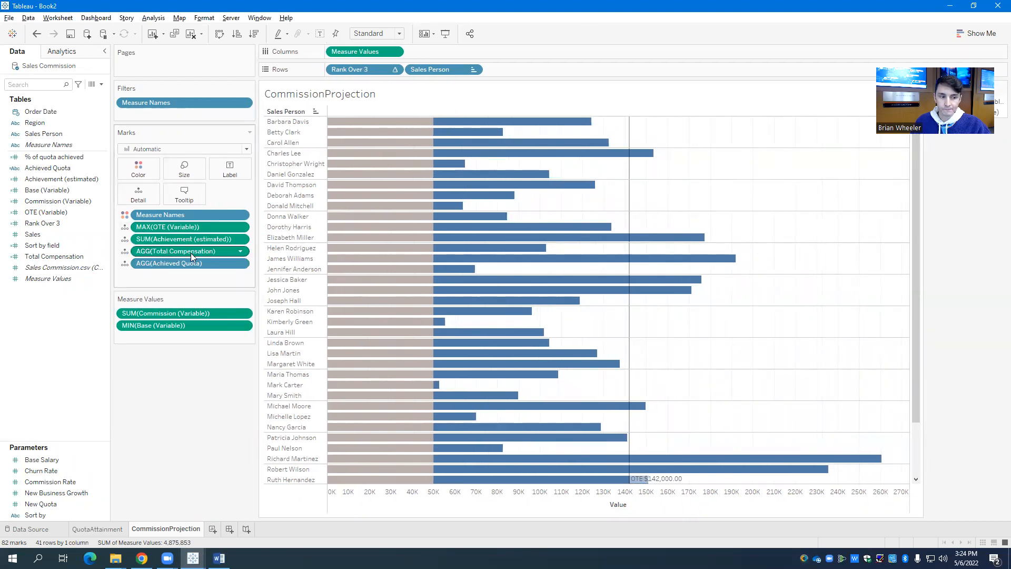
# Step: On the QuotaAttainment sheet, add the New Quota parameter, Total Compensation and OTE (Variable) as detail on the marks
pyautogui.click(105, 528)
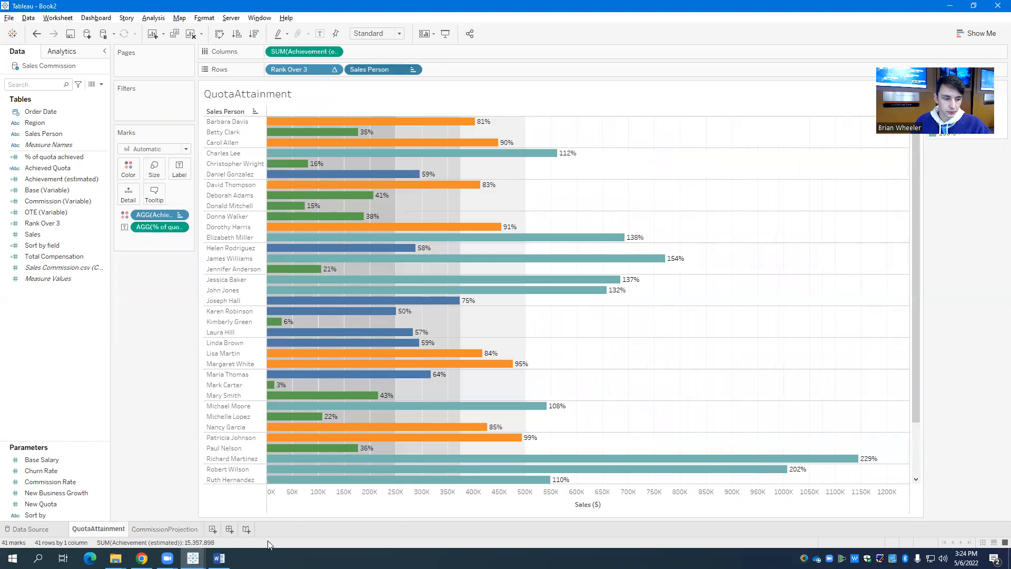
pyautogui.moveTo(200, 170); pyautogui.dragTo(244, 171)
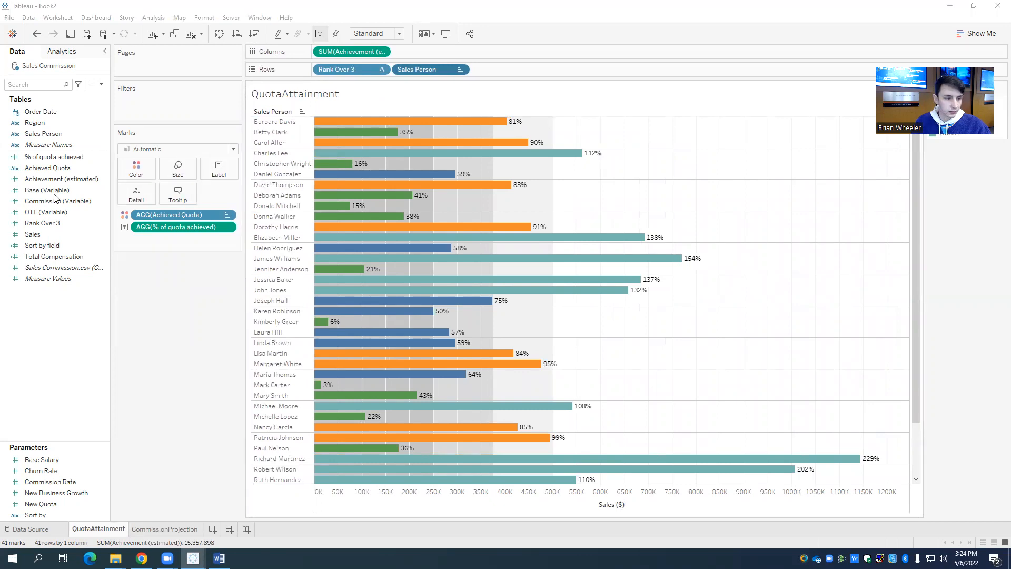
pyautogui.moveTo(46, 503); pyautogui.dragTo(137, 199)
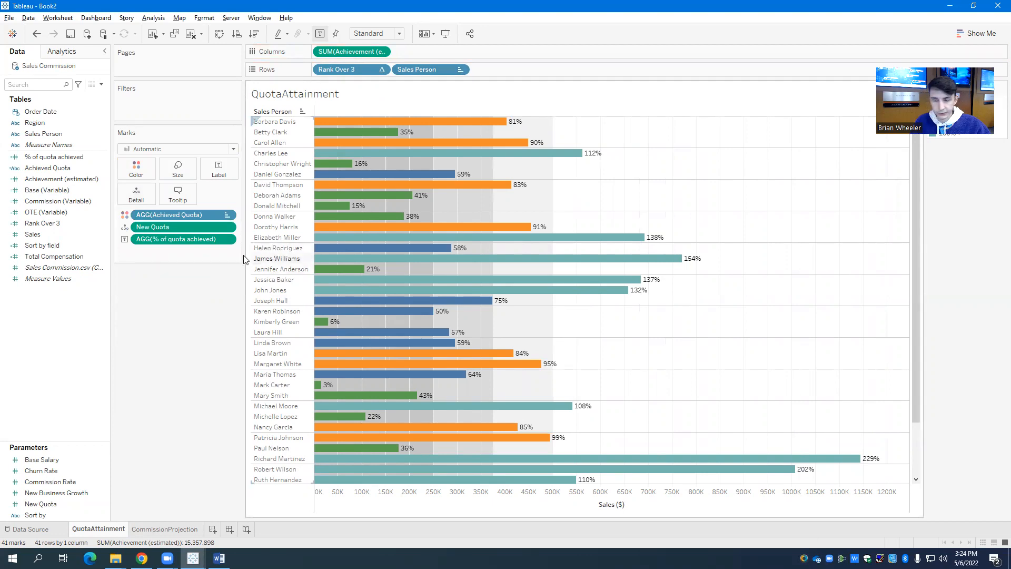
pyautogui.moveTo(48, 256); pyautogui.dragTo(176, 220)
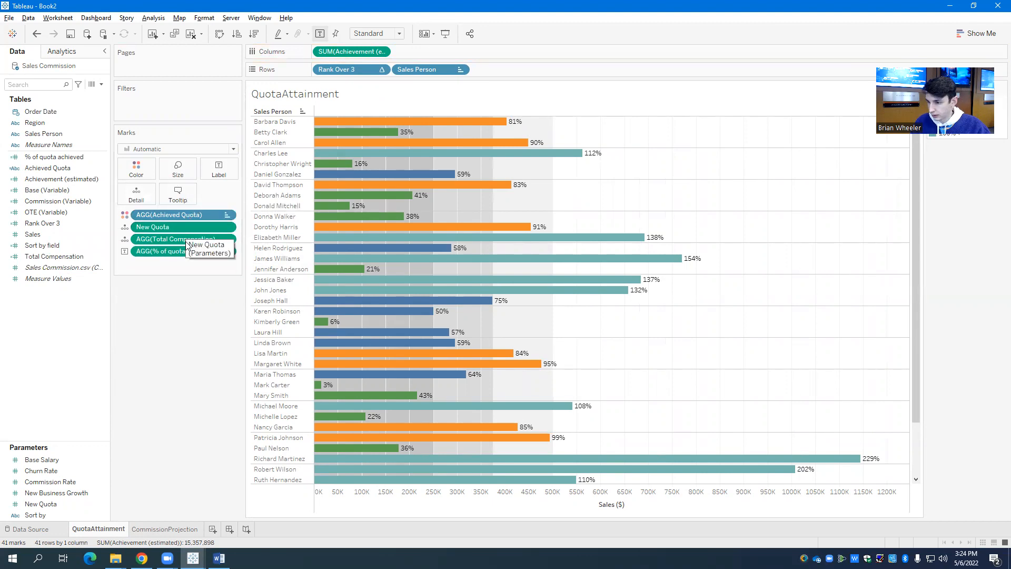
pyautogui.moveTo(46, 212); pyautogui.dragTo(197, 245)
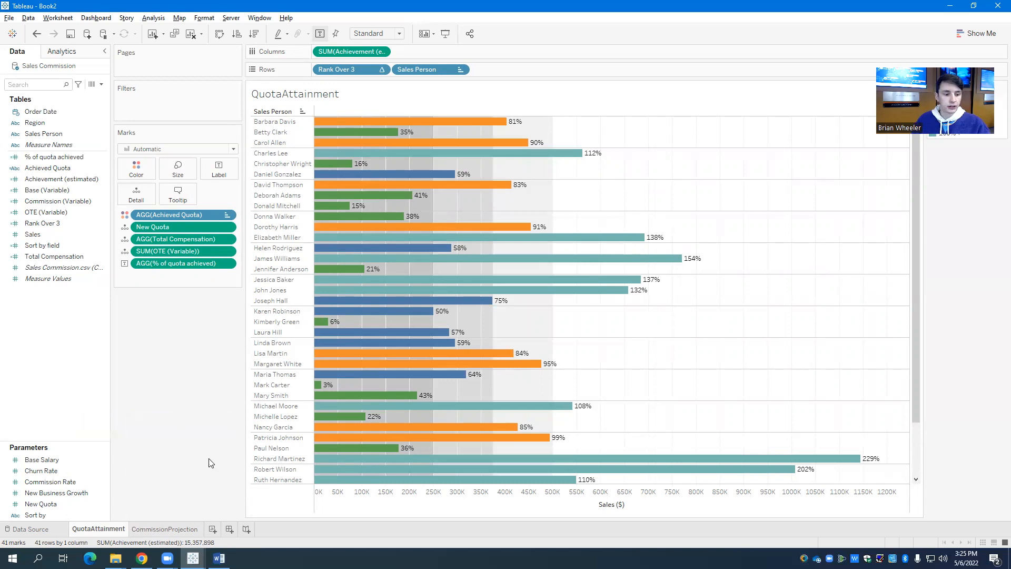
# Step: Create a new worksheet and name it Sales
pyautogui.click(212, 529)
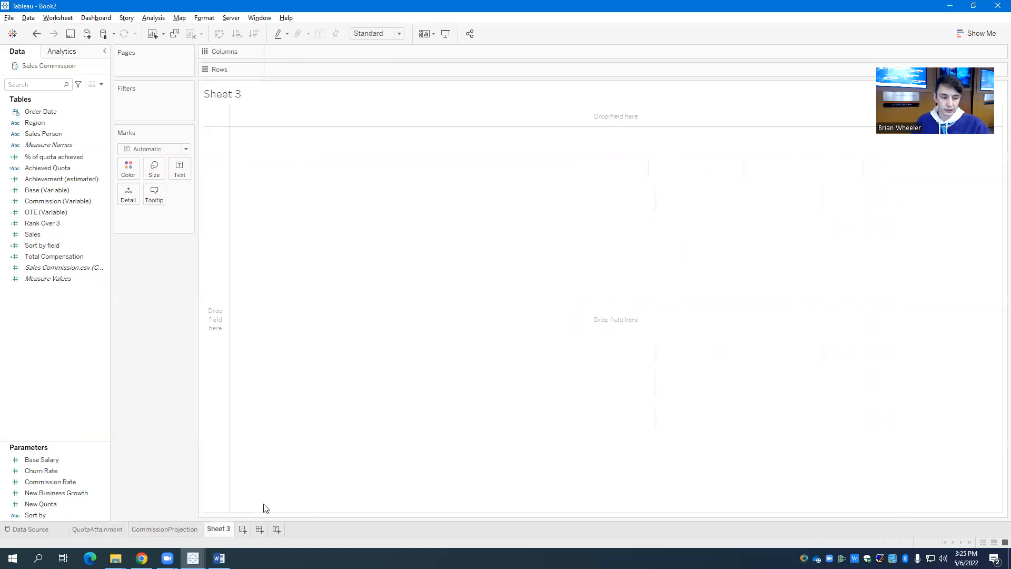
pyautogui.doubleClick(216, 529)
pyautogui.press('BackSpace')
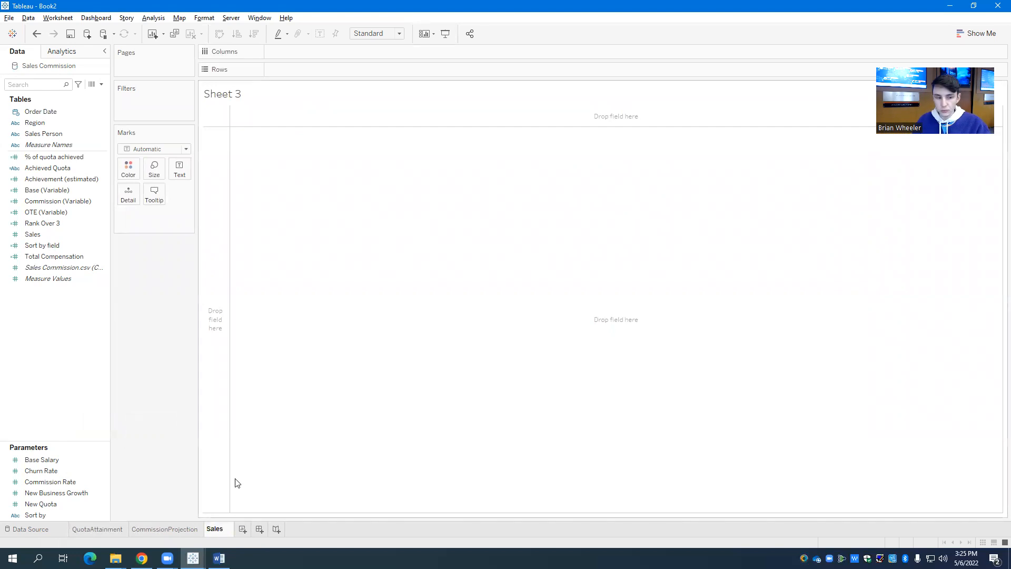
pyautogui.press('Return')
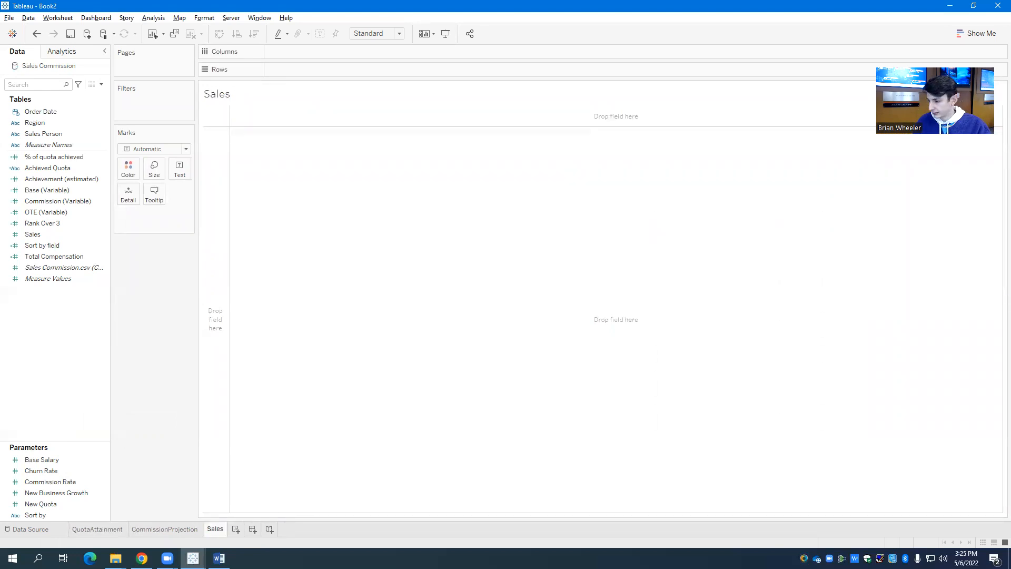
# Step: Build a text table with Measure Names as rows, keeping only the Sales and % of quota achieved values, with Sales first
pyautogui.moveTo(58, 148); pyautogui.dragTo(300, 69)
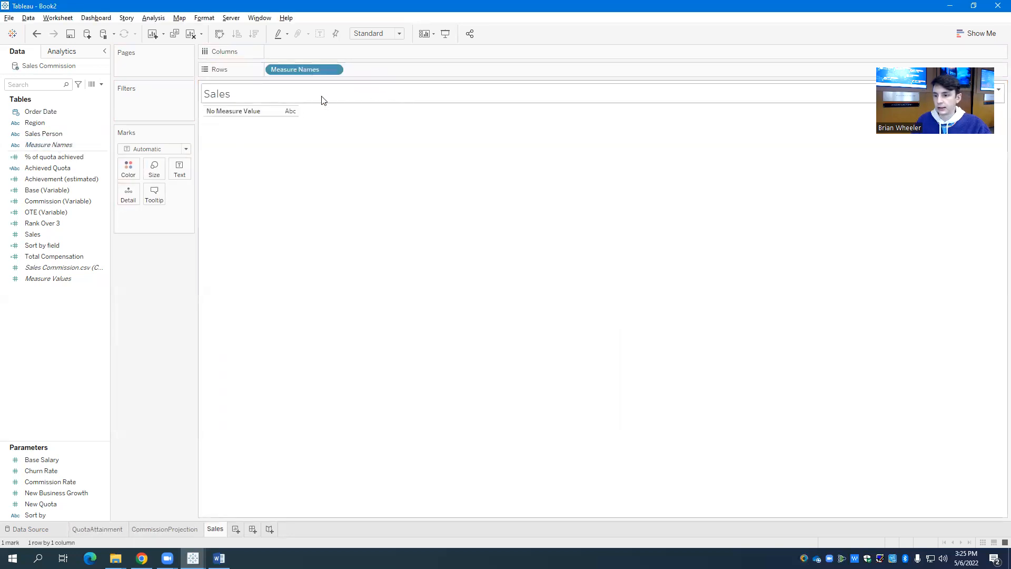
pyautogui.moveTo(49, 278); pyautogui.dragTo(176, 169)
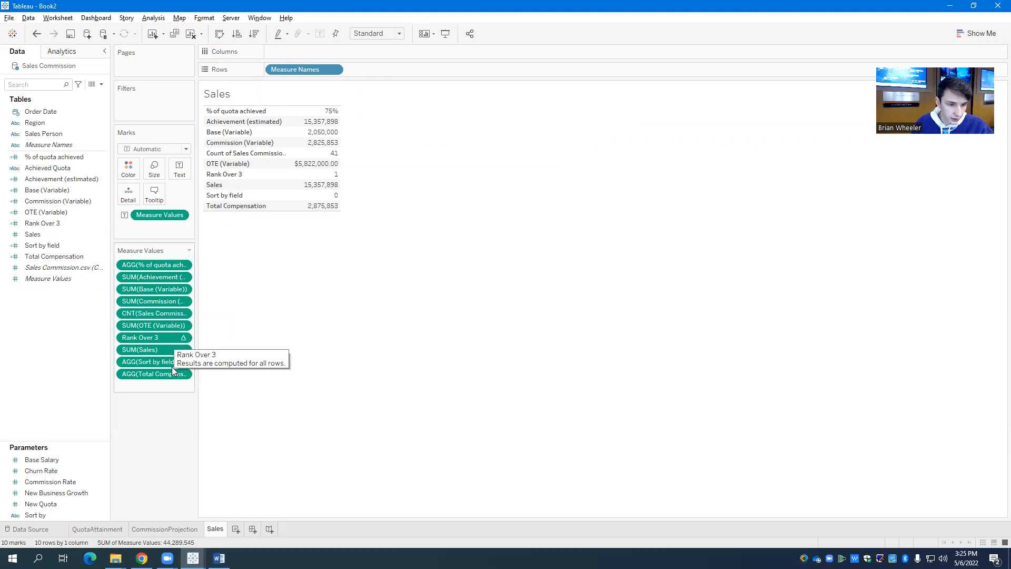
pyautogui.moveTo(167, 277); pyautogui.dragTo(84, 293)
pyautogui.moveTo(153, 299); pyautogui.dragTo(92, 315)
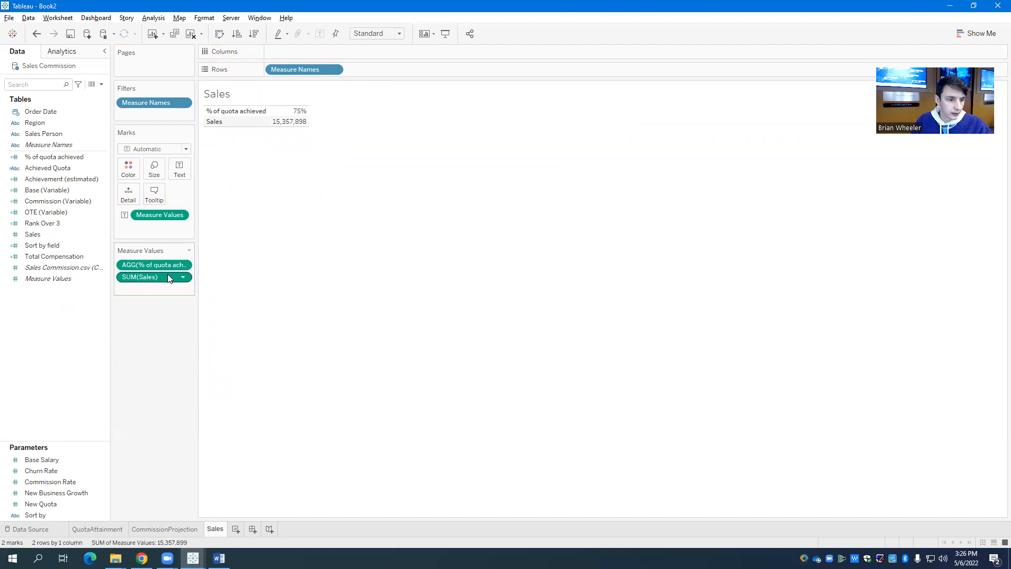
pyautogui.moveTo(163, 280)
pyautogui.mouseDown()
pyautogui.moveTo(163, 261)
pyautogui.moveTo(172, 266)
pyautogui.mouseUp()
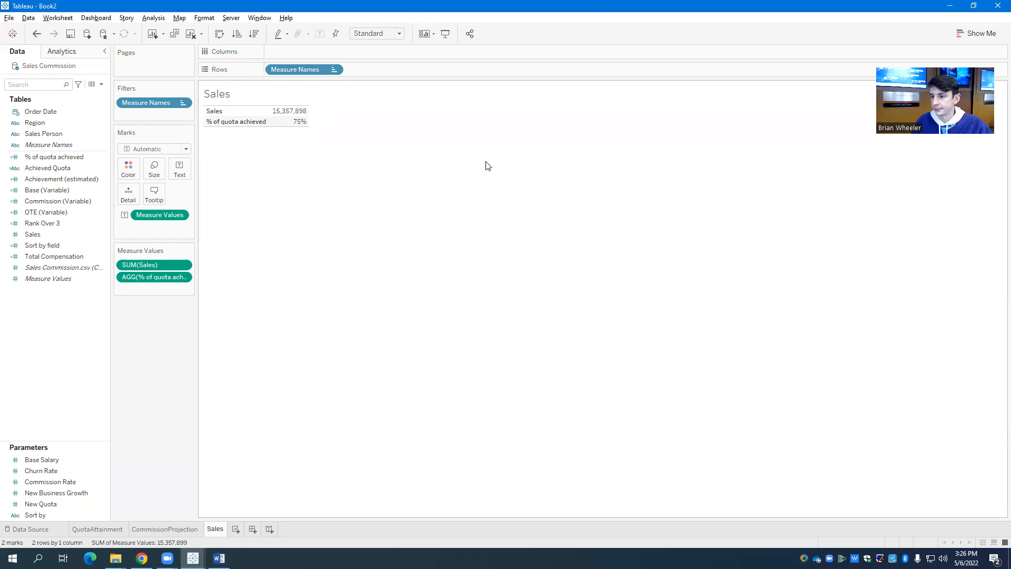
# Step: Replace the worksheet title with "Estimated Sales:" and color the text with the custom brown-orange
pyautogui.doubleClick(227, 95)
pyautogui.moveTo(481, 242); pyautogui.dragTo(374, 233)
pyautogui.write('Es')
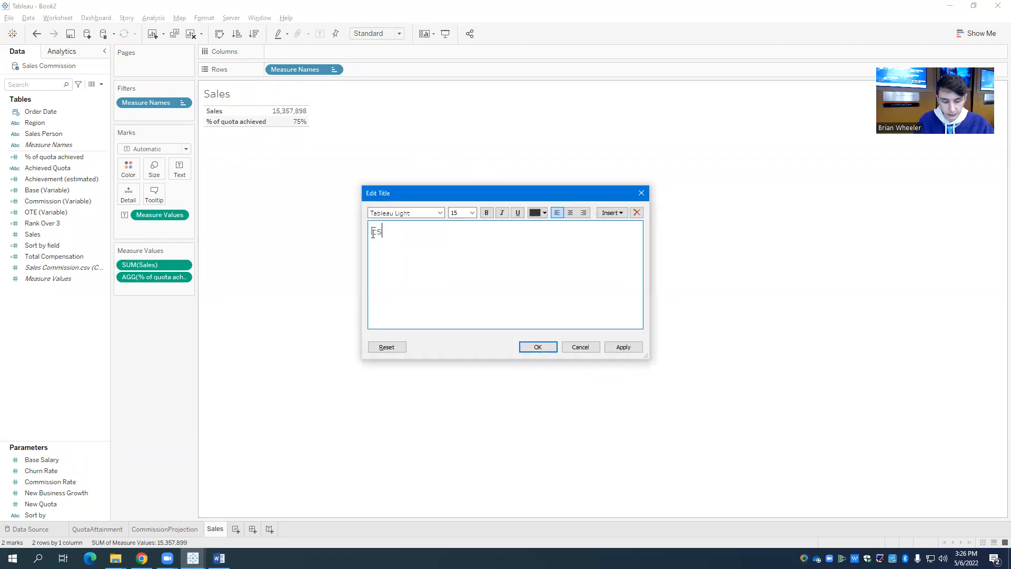
pyautogui.write('timated Sales:')
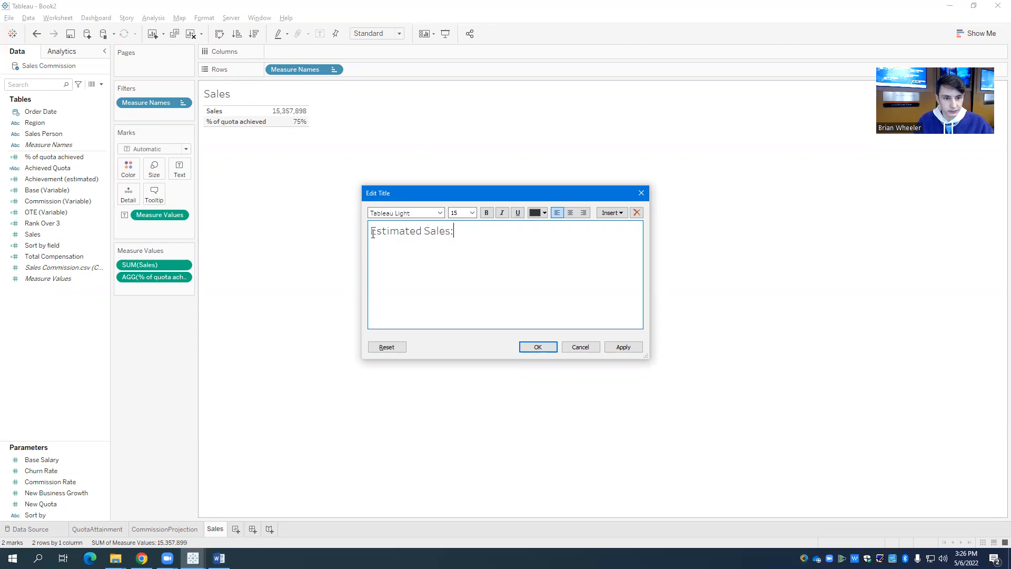
pyautogui.moveTo(363, 235); pyautogui.dragTo(367, 233)
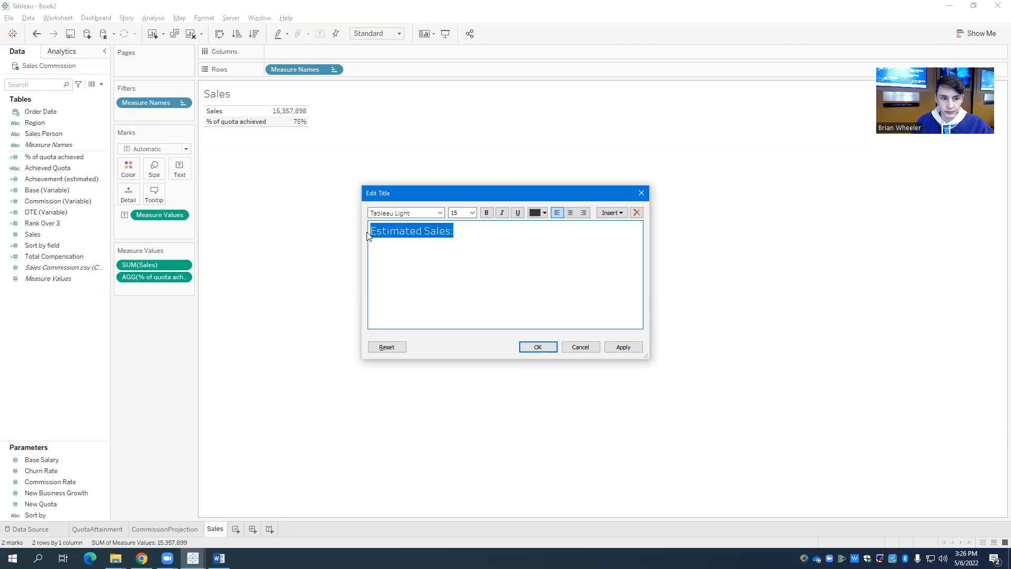
pyautogui.click(539, 213)
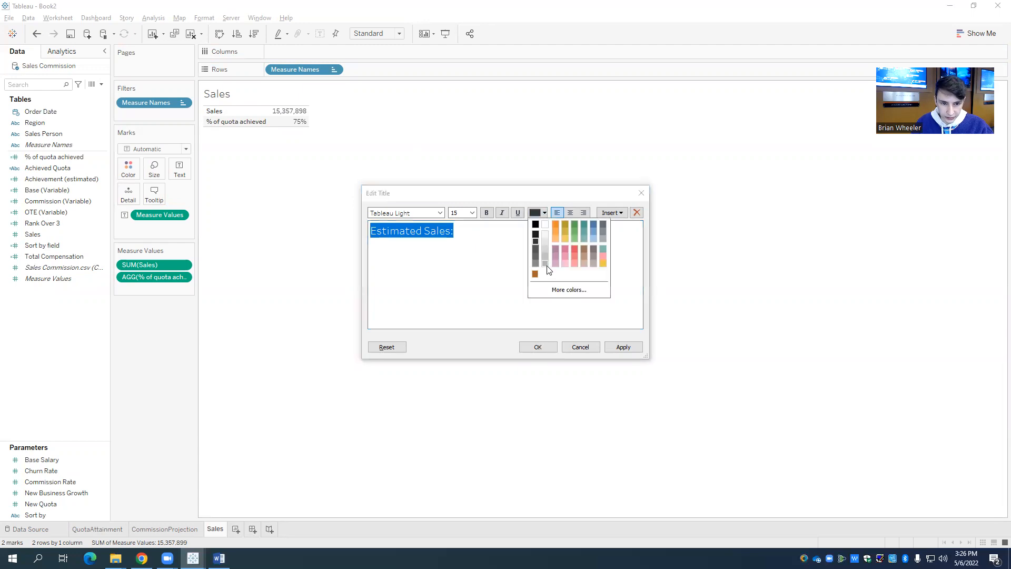
pyautogui.click(535, 274)
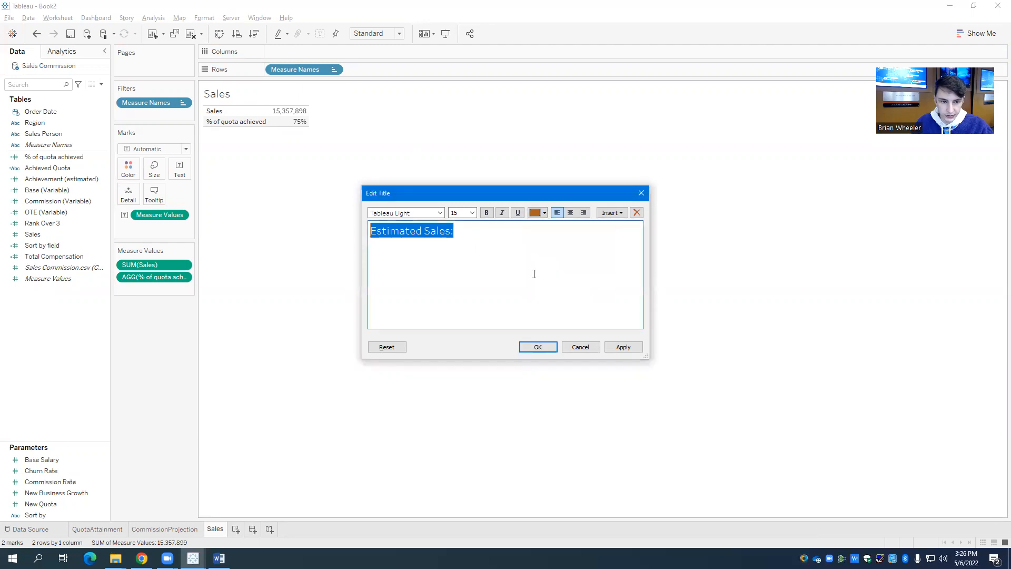
pyautogui.click(458, 226)
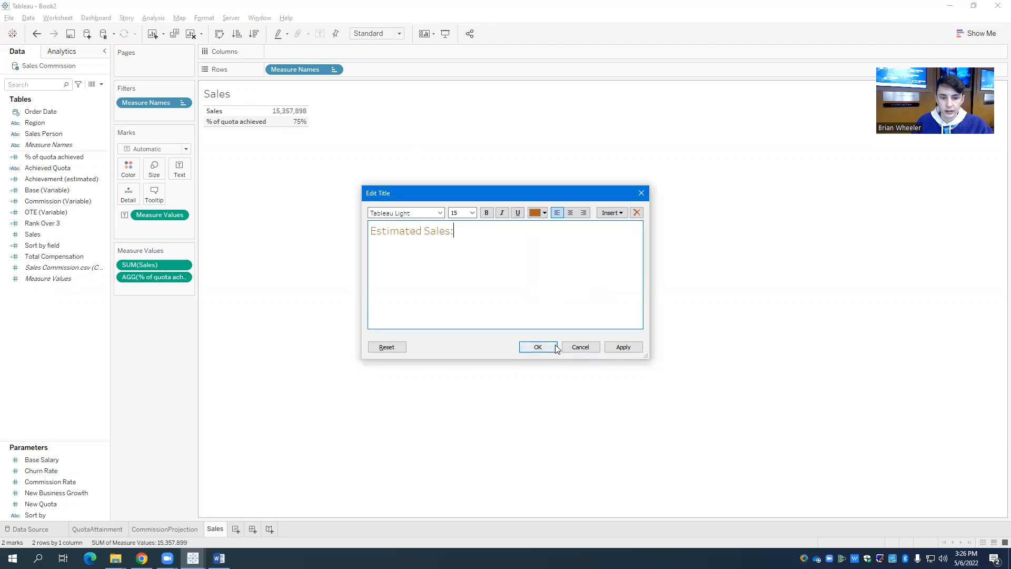
pyautogui.click(538, 347)
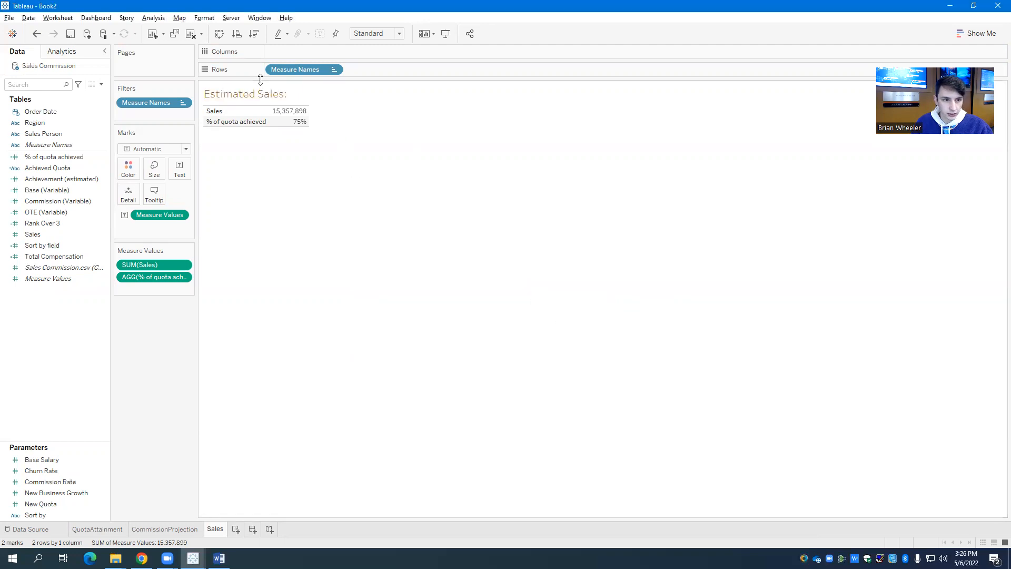
# Step: Make the "Estimated Sales:" title bold
pyautogui.doubleClick(271, 93)
pyautogui.moveTo(471, 244); pyautogui.dragTo(369, 232)
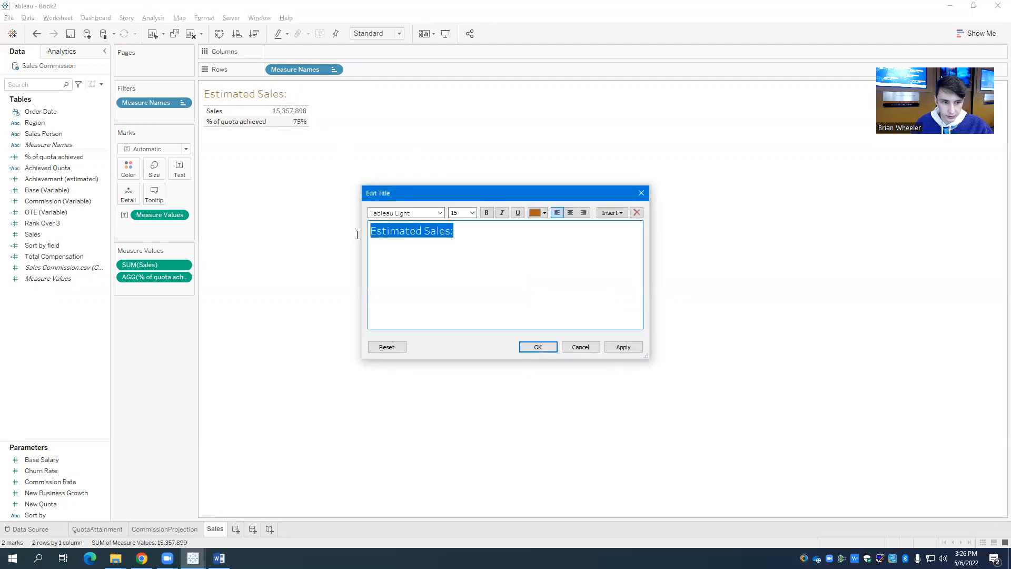
pyautogui.click(486, 212)
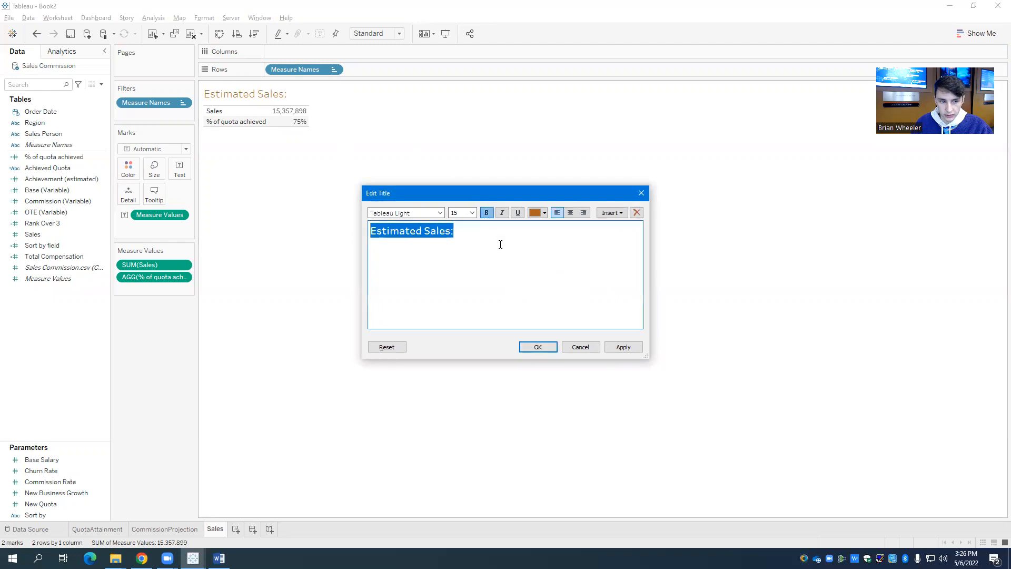
pyautogui.click(539, 347)
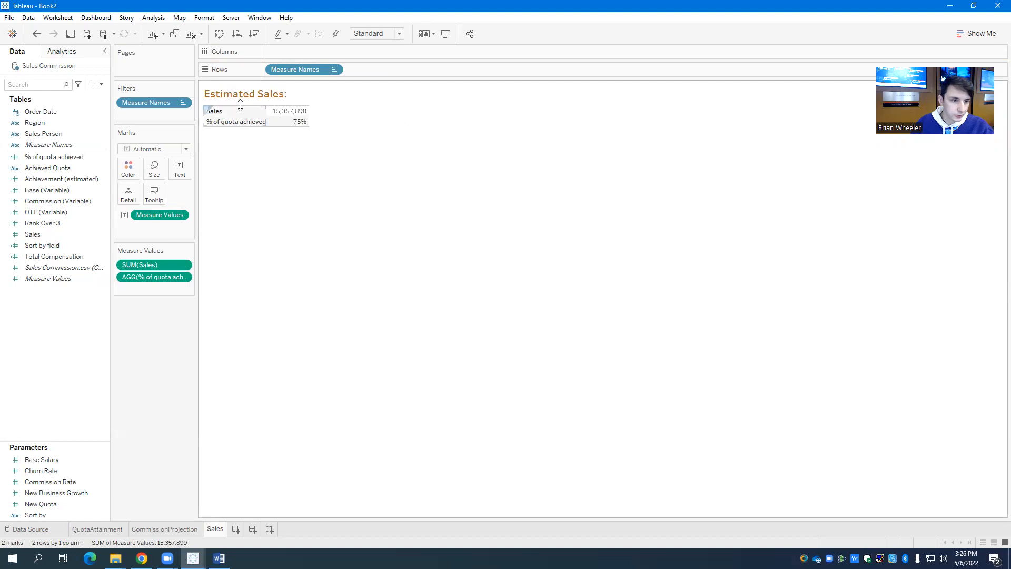
# Step: Remove the row divider borders from the sheet by setting pane and header to None
pyautogui.rightClick(262, 111)
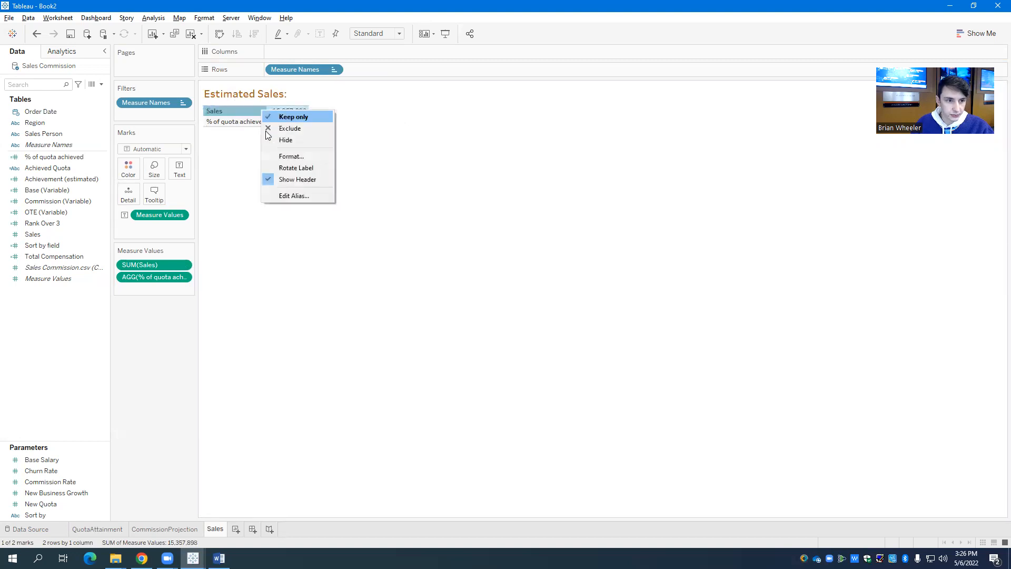
pyautogui.click(292, 157)
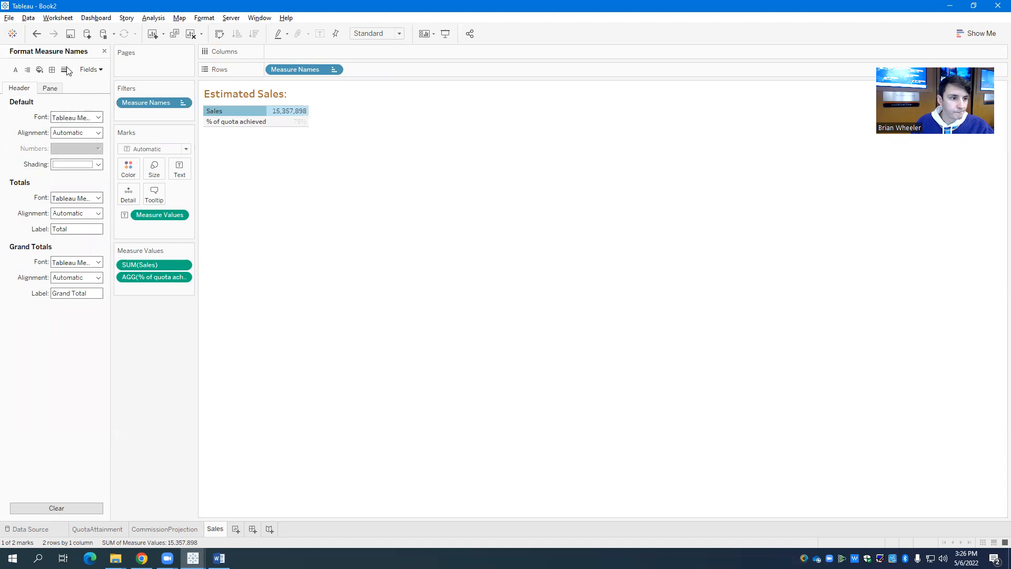
pyautogui.click(51, 70)
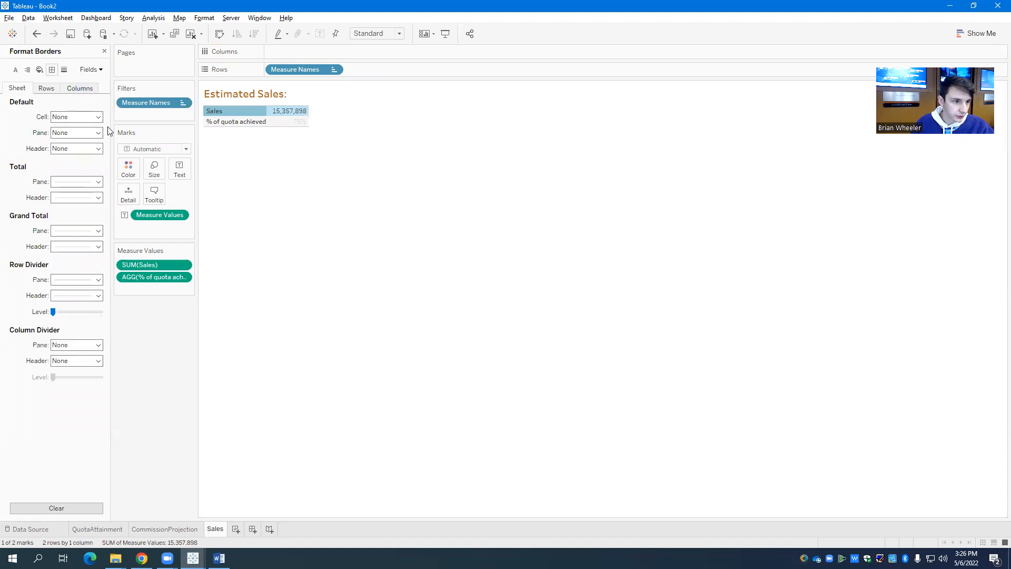
pyautogui.click(86, 281)
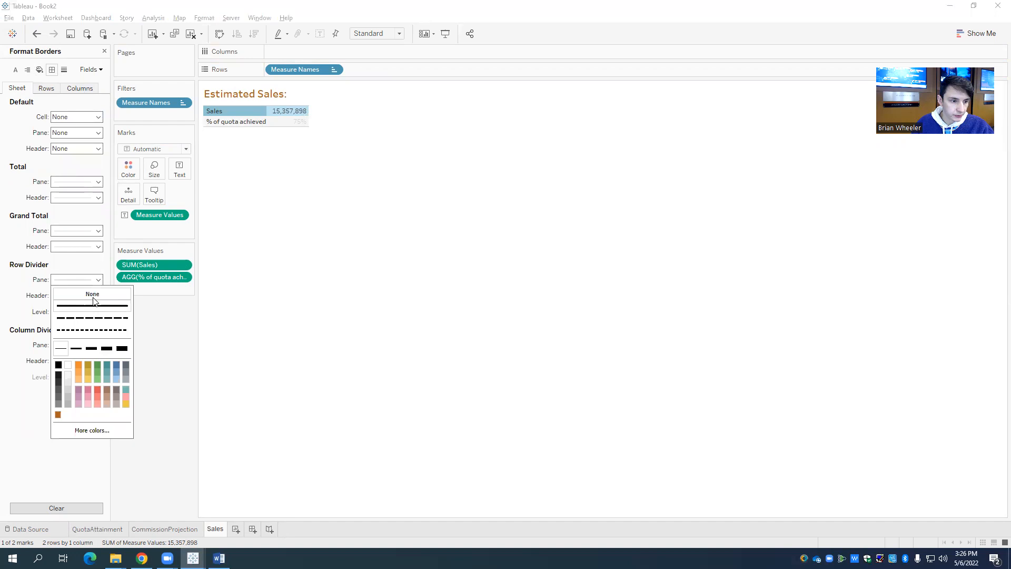
pyautogui.click(72, 262)
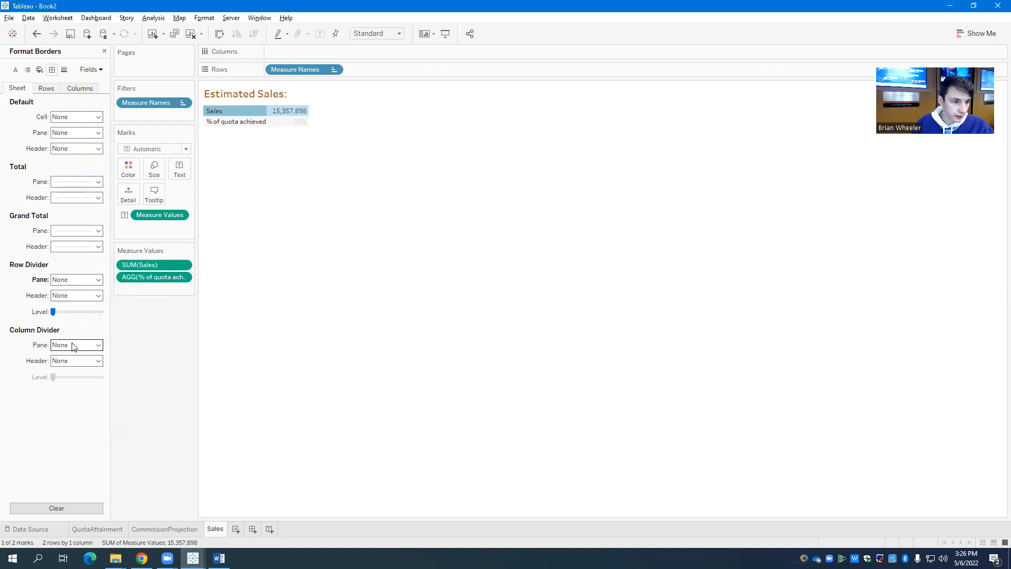
# Step: Remove the row banding shading by setting both pane and header to None
pyautogui.click(64, 70)
pyautogui.click(40, 70)
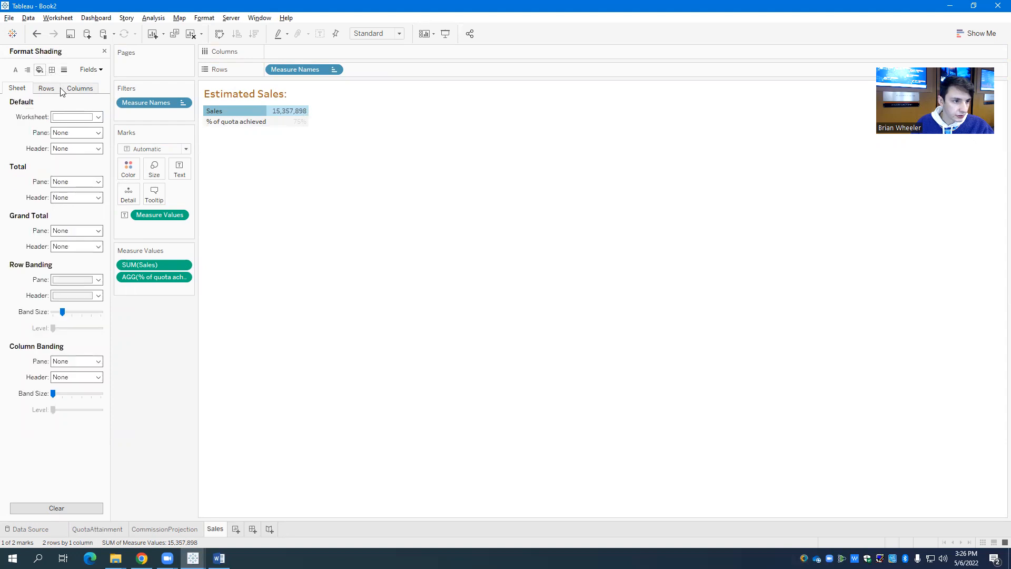
pyautogui.click(83, 280)
pyautogui.click(92, 293)
pyautogui.click(11, 267)
pyautogui.click(82, 296)
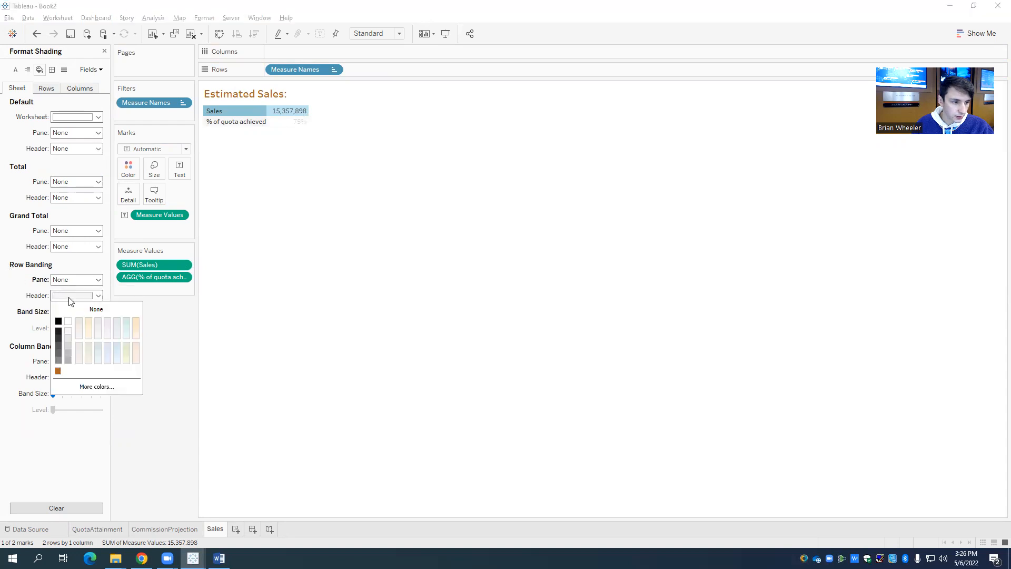
pyautogui.click(11, 298)
pyautogui.click(279, 230)
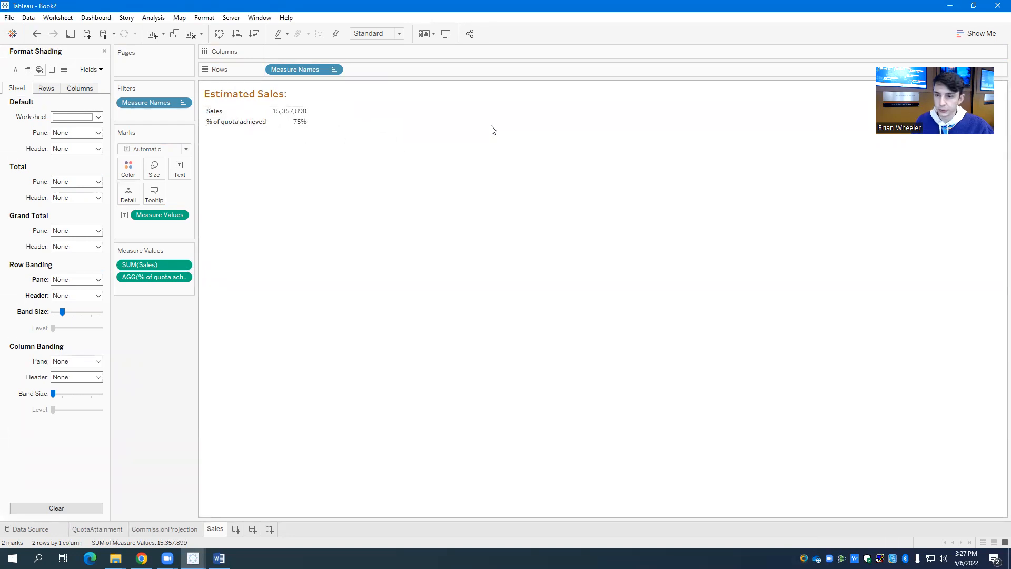
# Step: Set the font size of the Measure Names row labels to 14
pyautogui.rightClick(220, 113)
pyautogui.click(268, 158)
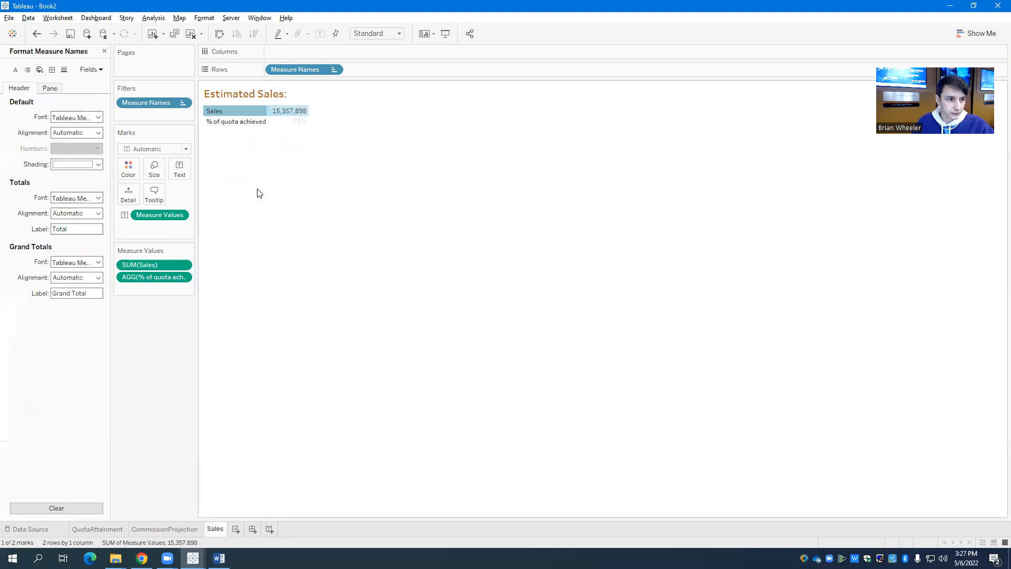
pyautogui.click(78, 117)
pyautogui.click(77, 148)
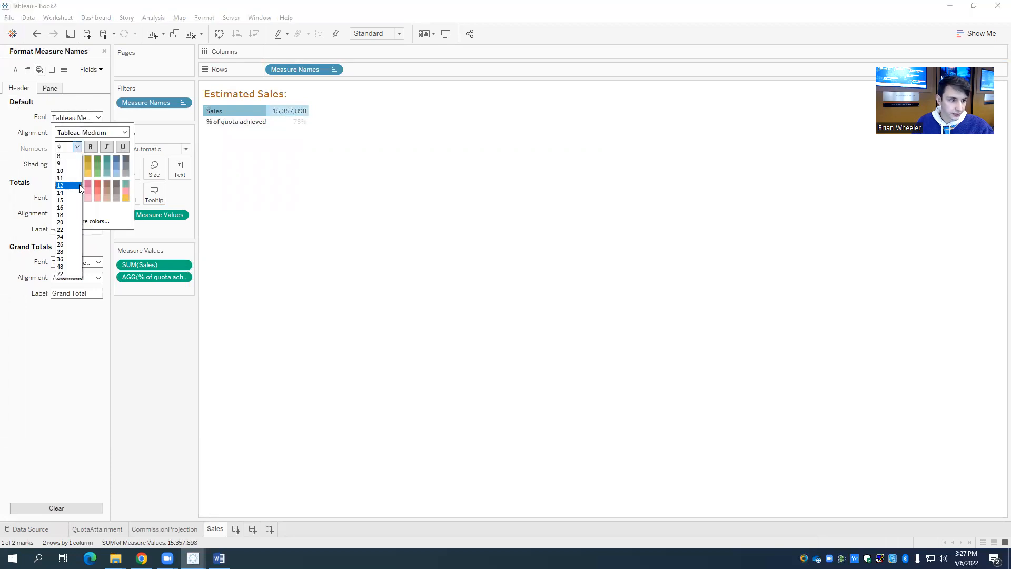
pyautogui.click(77, 200)
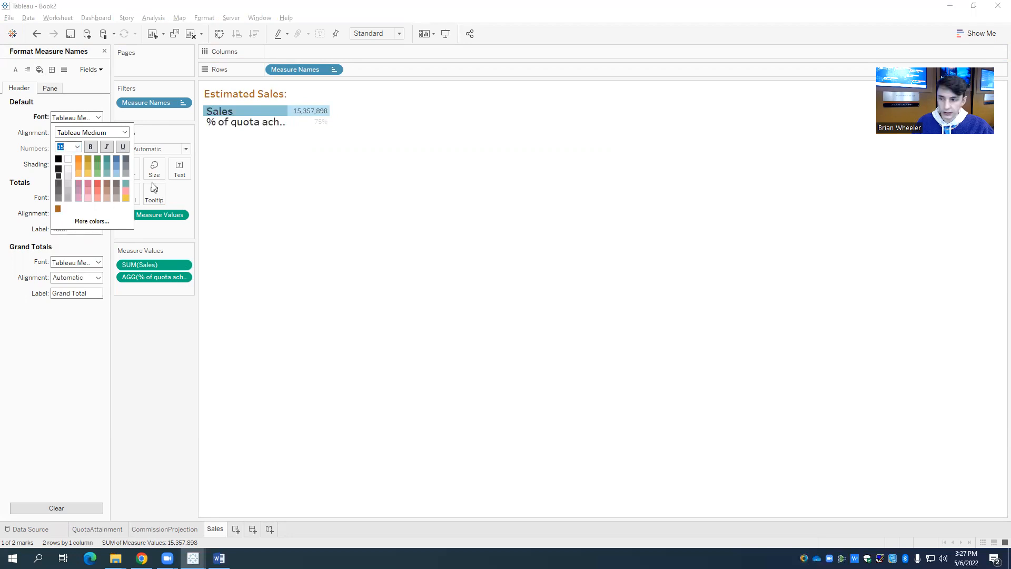
pyautogui.click(76, 148)
pyautogui.click(81, 190)
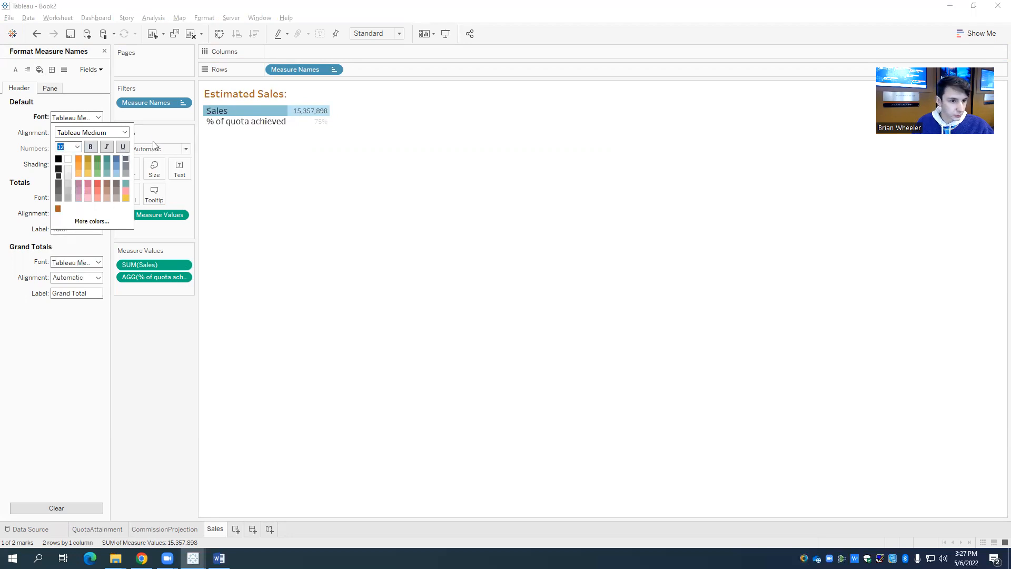
pyautogui.click(76, 148)
pyautogui.click(73, 194)
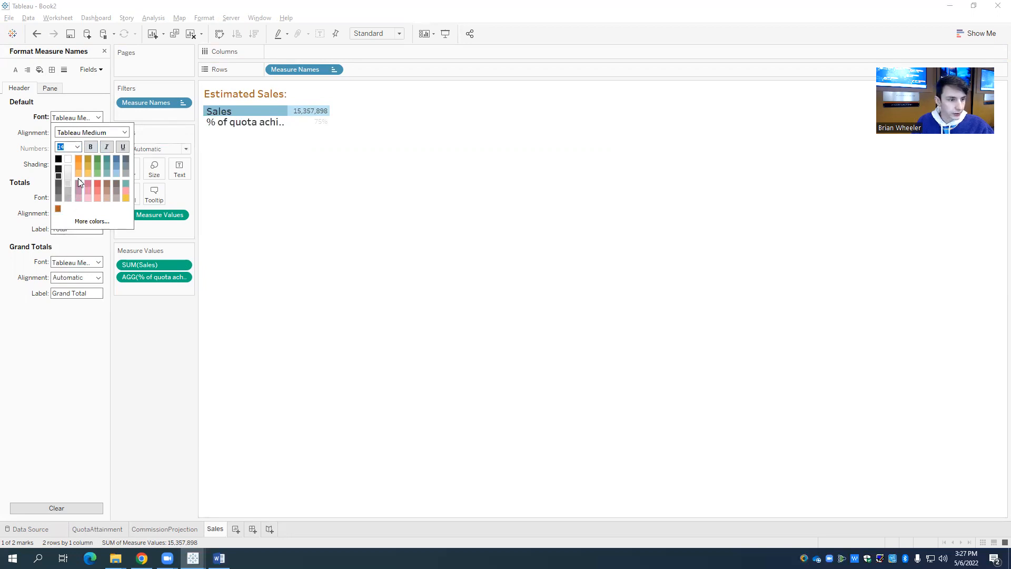
# Step: Color the Measure Names row labels orange and make them bold
pyautogui.click(80, 157)
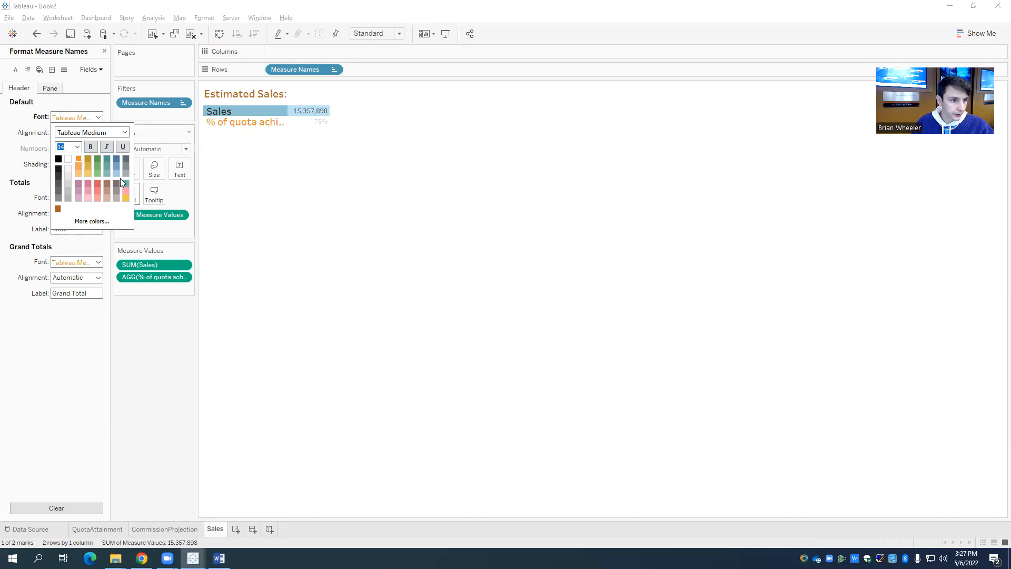
pyautogui.click(90, 144)
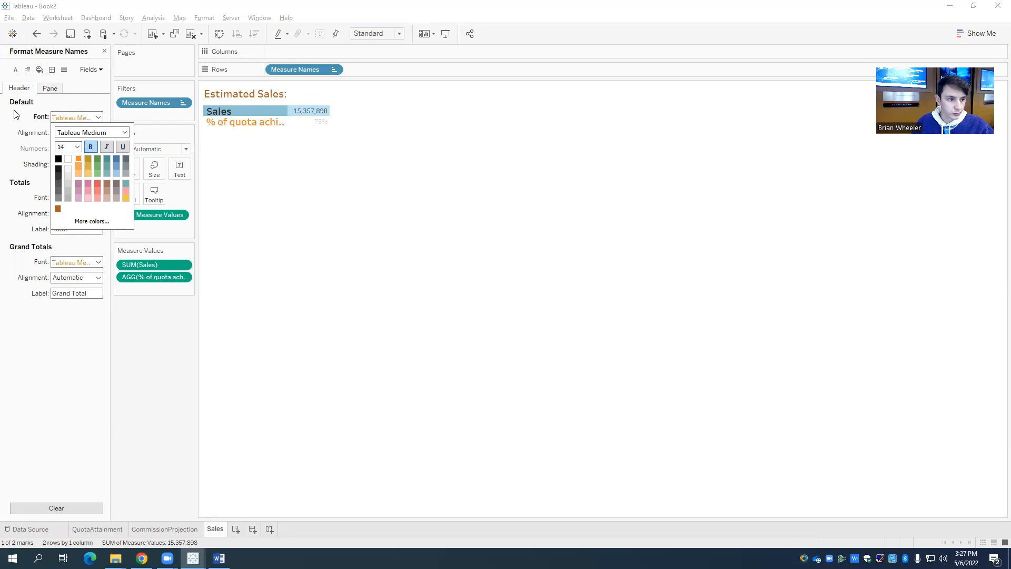
pyautogui.click(16, 114)
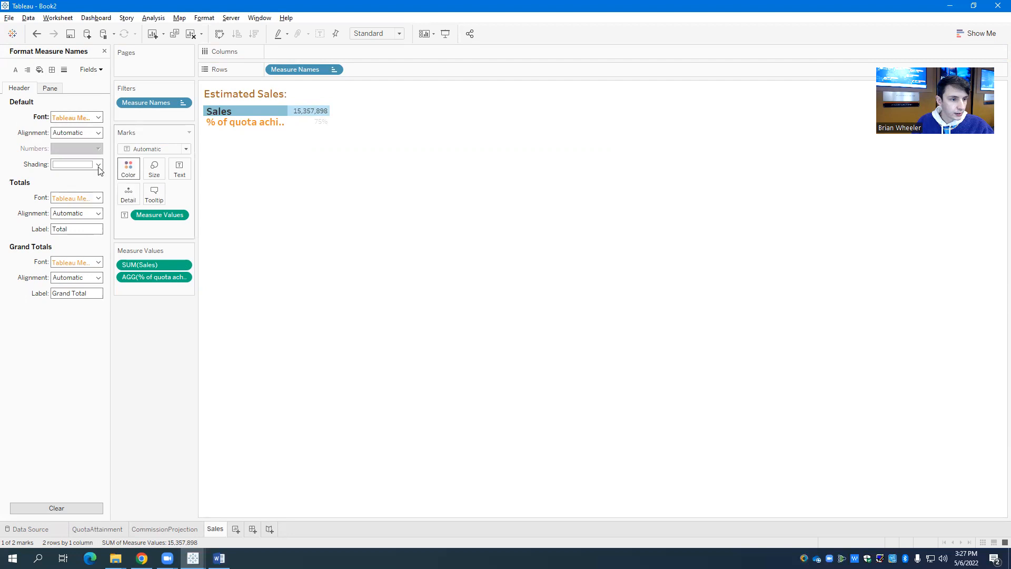
pyautogui.click(290, 174)
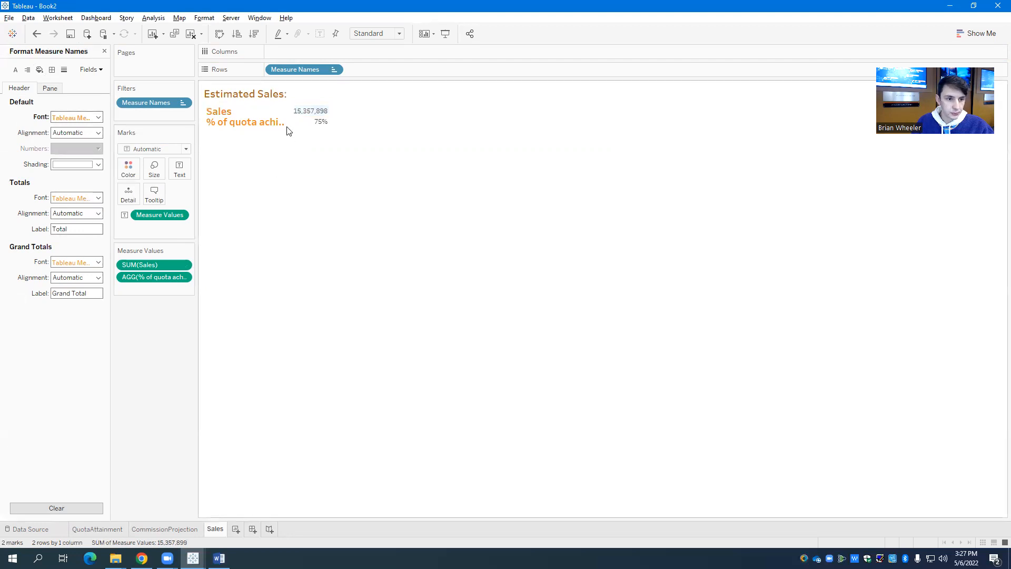
# Step: Right-align the row labels and widen their column to fit the full "% of quota achieved" text
pyautogui.doubleClick(320, 118)
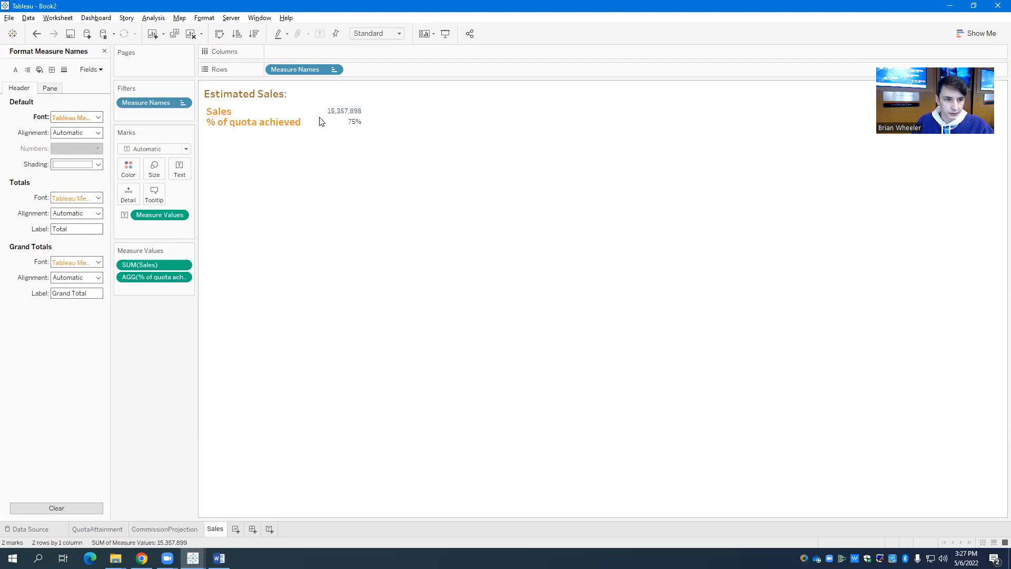
pyautogui.click(99, 133)
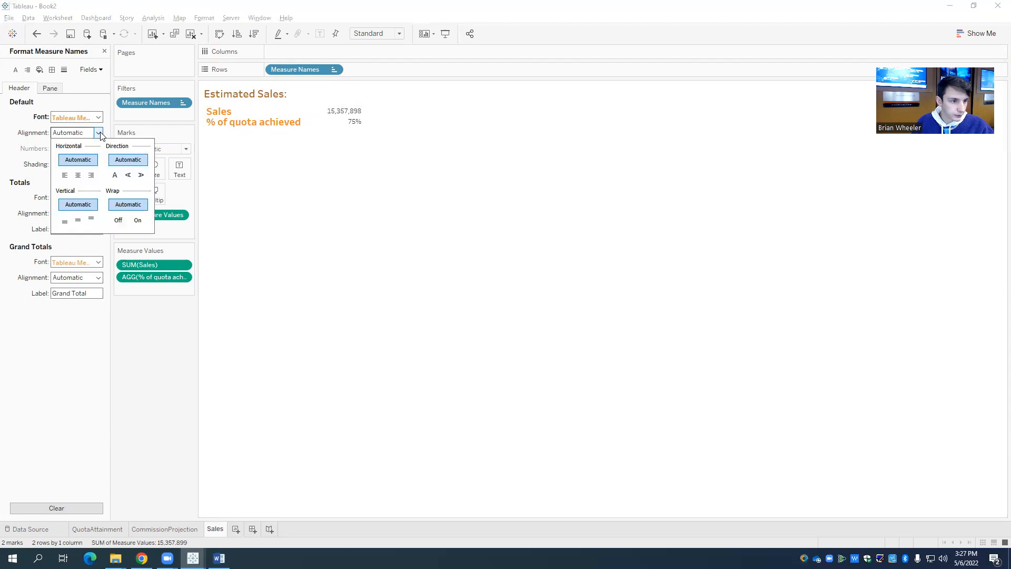
pyautogui.click(91, 176)
pyautogui.click(16, 167)
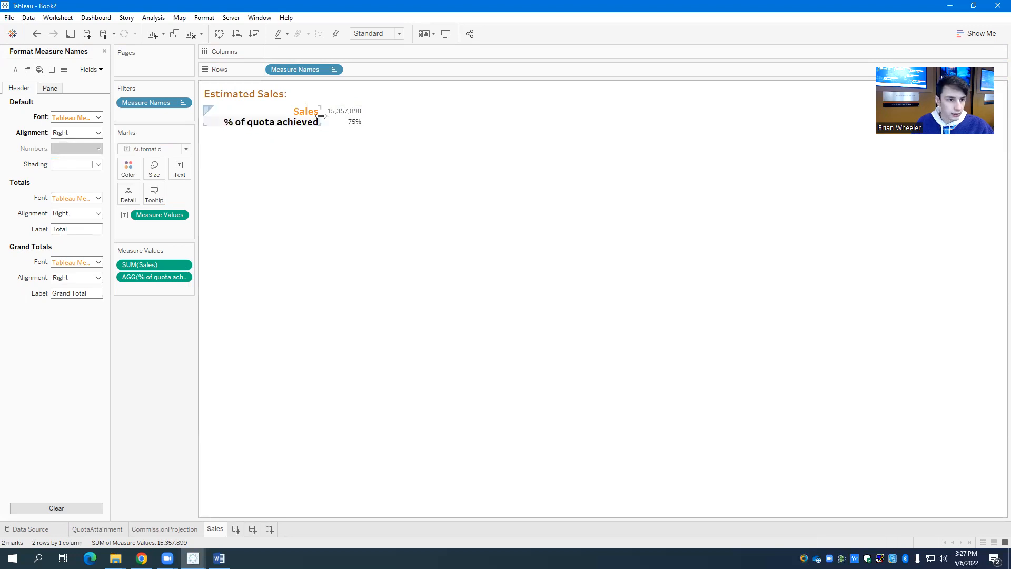
pyautogui.moveTo(320, 115); pyautogui.dragTo(330, 115)
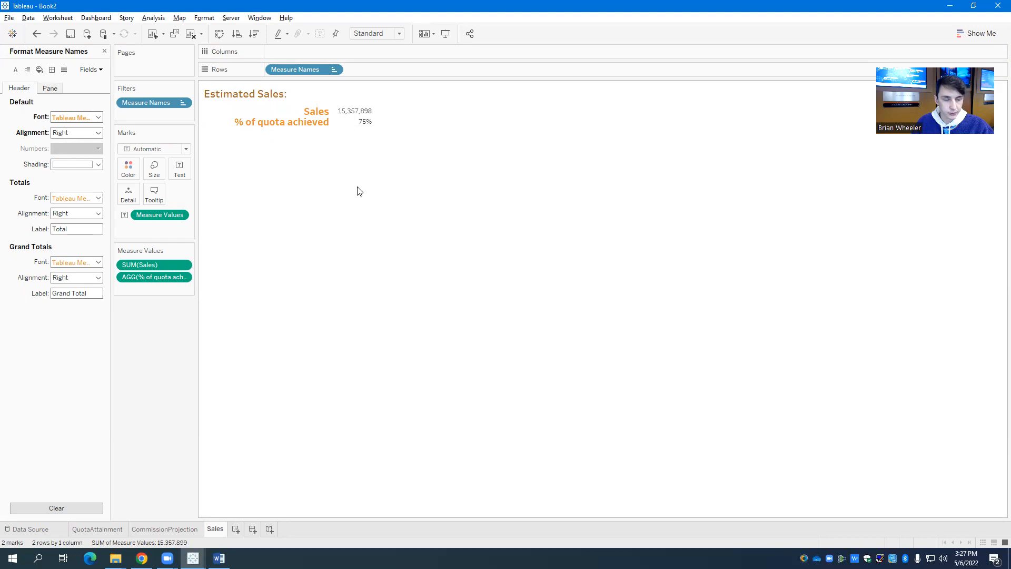
# Step: Set the worksheet's default font to size 15 and bold, and close the formatting pane
pyautogui.rightClick(361, 111)
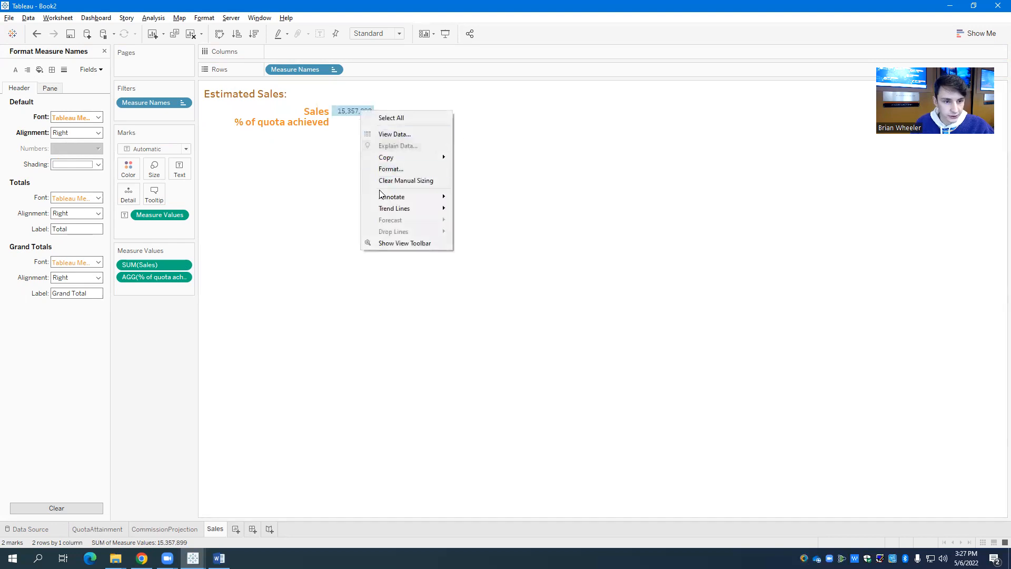
pyautogui.click(318, 162)
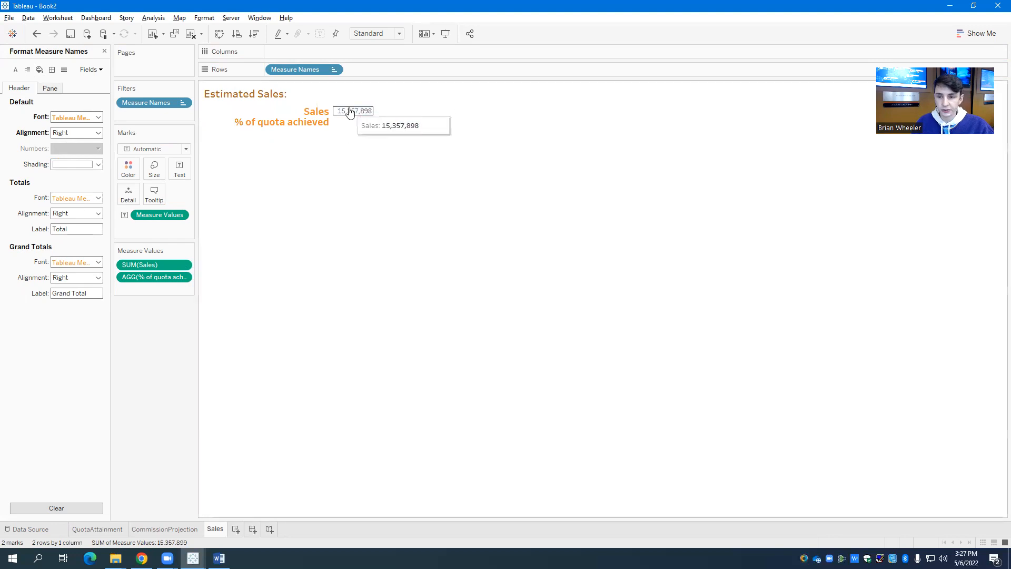
pyautogui.rightClick(359, 112)
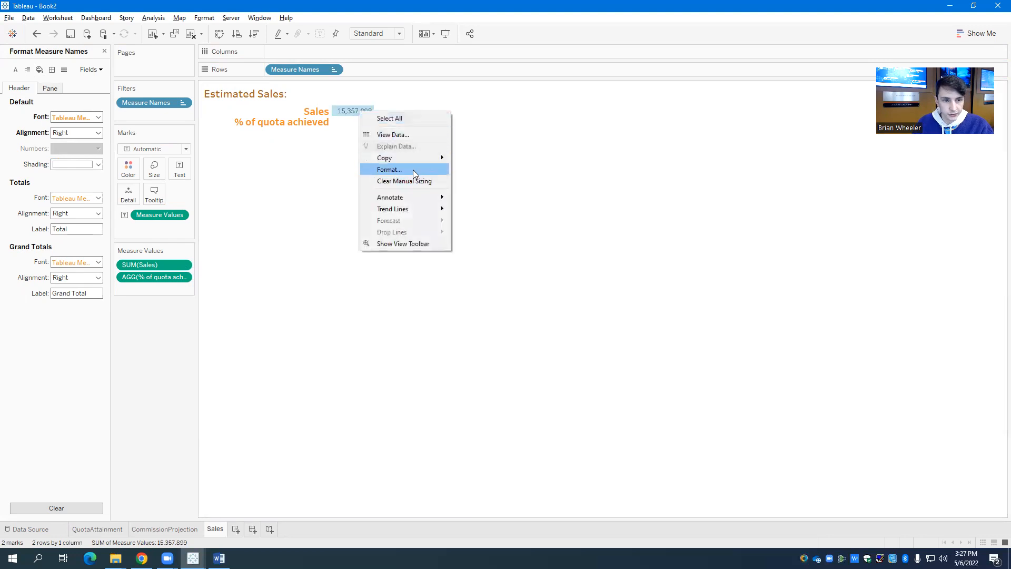
pyautogui.click(413, 170)
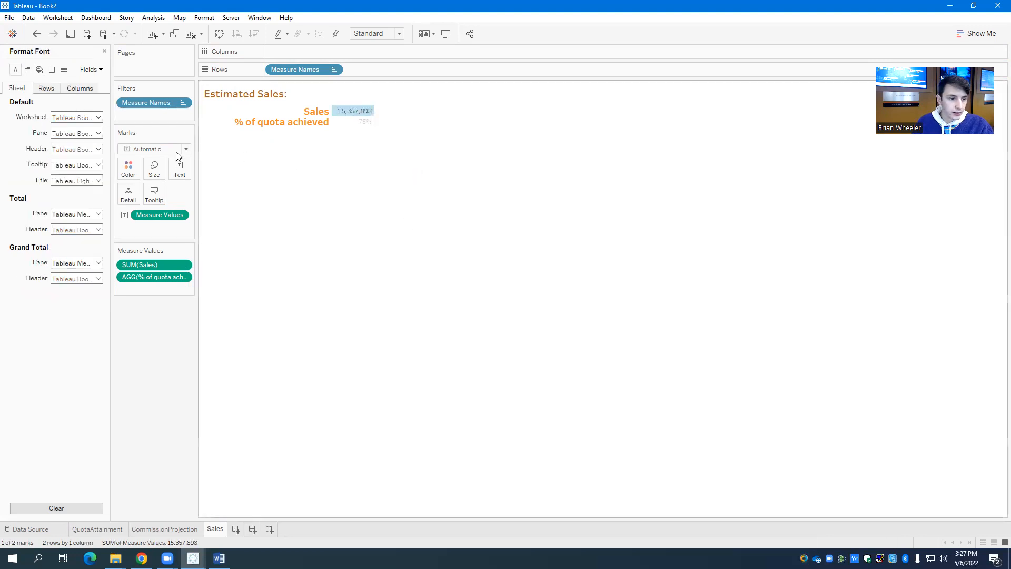
pyautogui.click(96, 118)
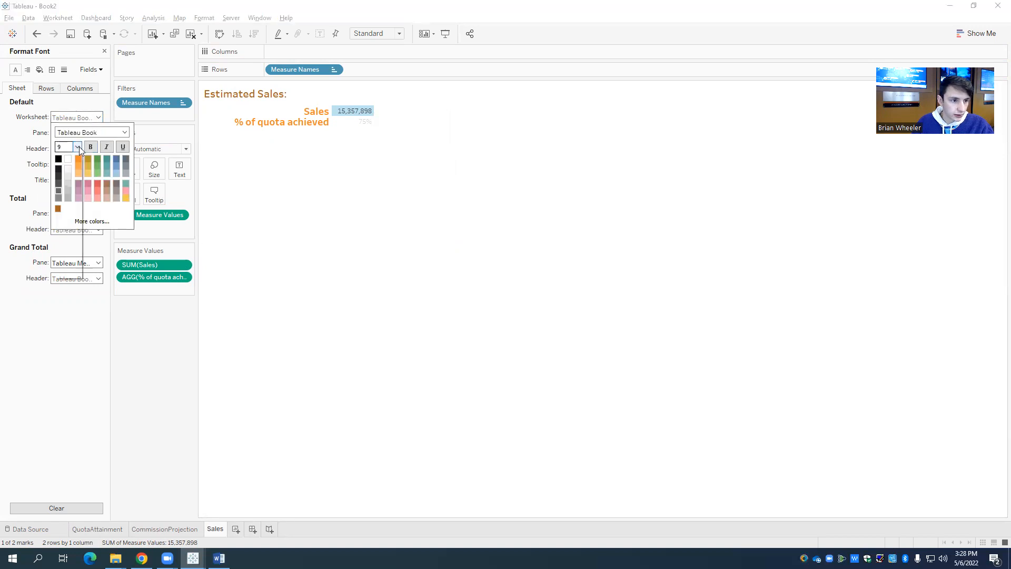
pyautogui.click(78, 147)
pyautogui.click(70, 200)
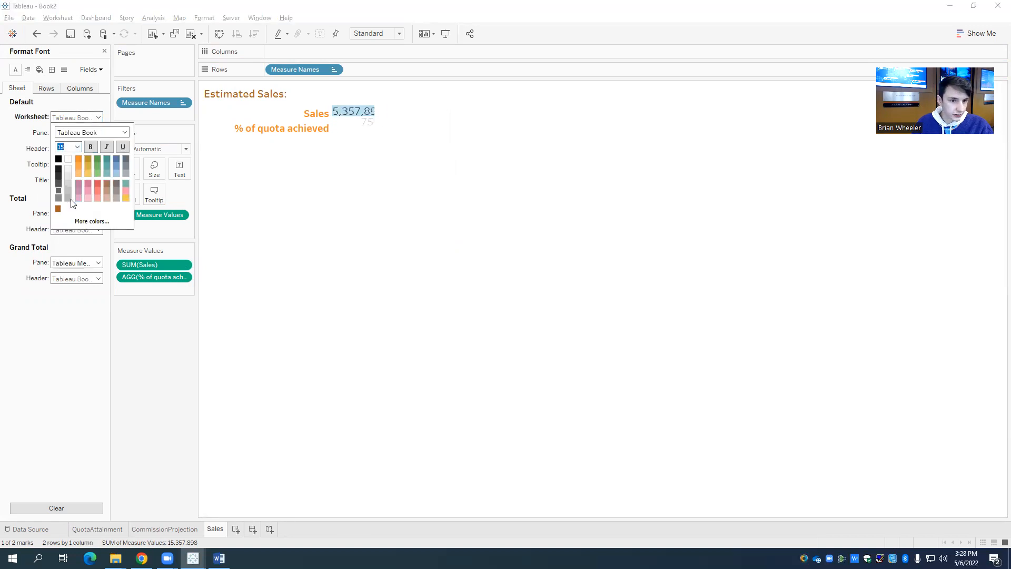
pyautogui.click(89, 148)
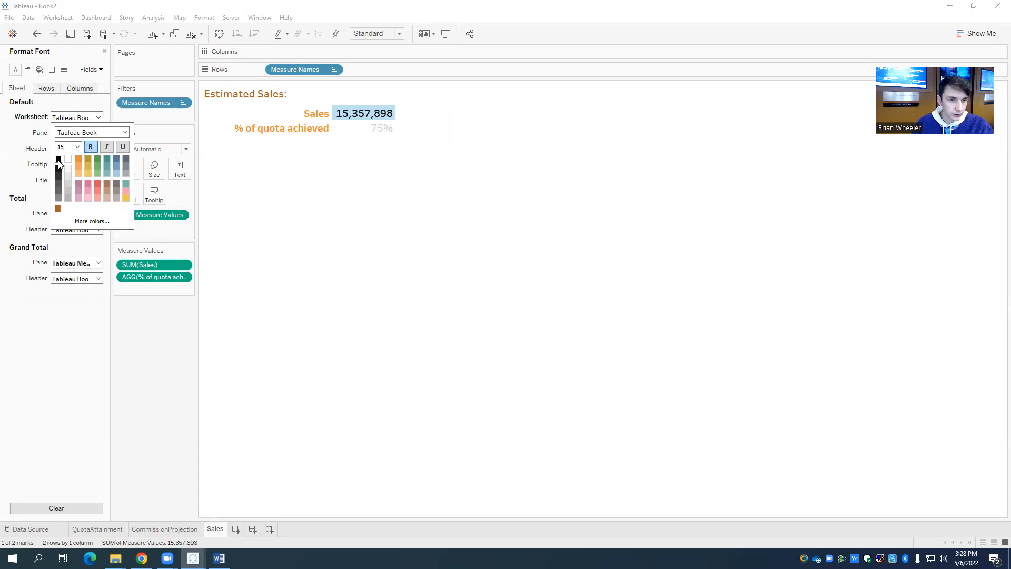
pyautogui.click(29, 153)
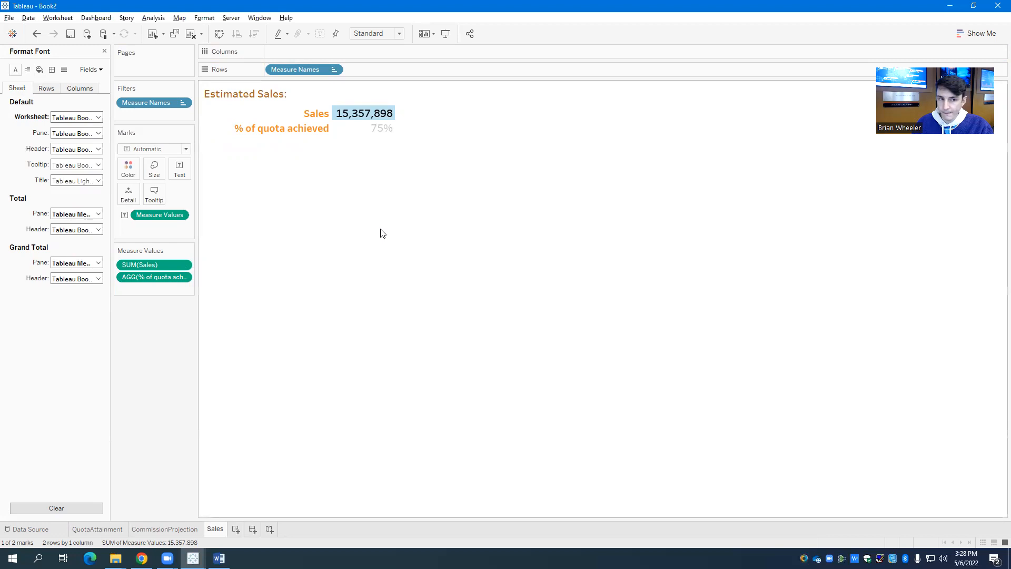
pyautogui.click(292, 218)
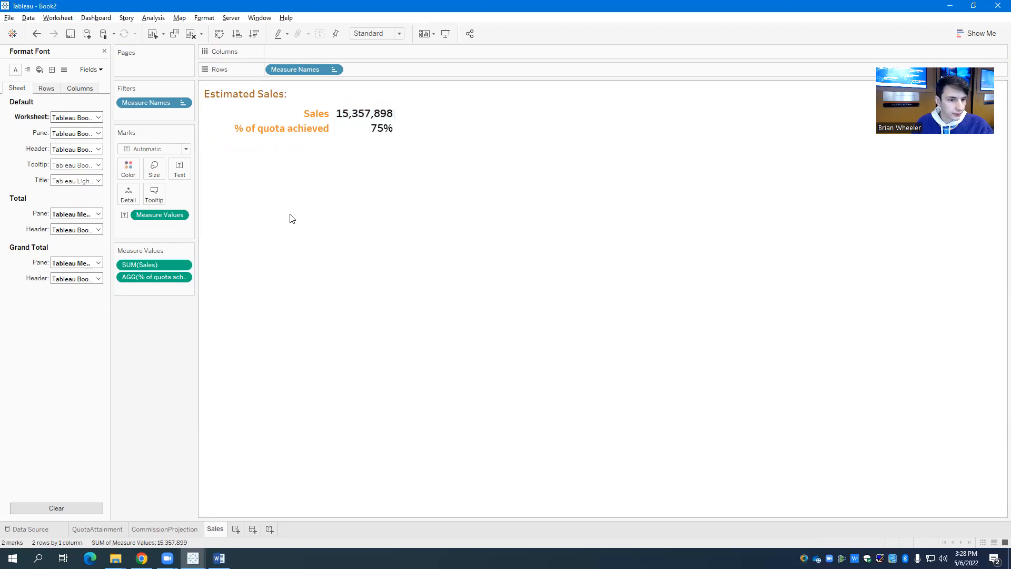
pyautogui.click(104, 52)
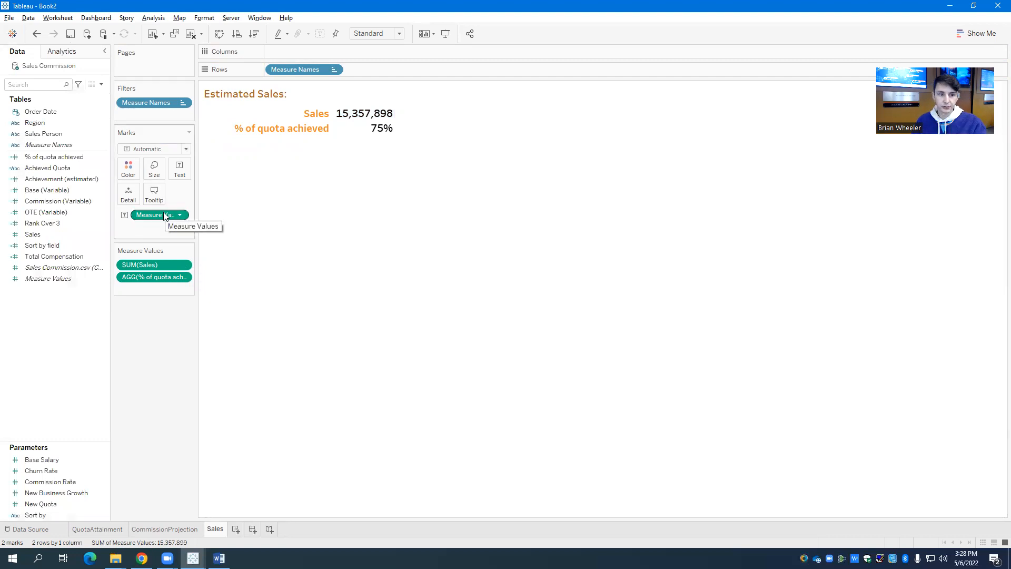
# Step: Format the SUM(Sales) values as Currency (Custom) with display units in Millions (M)
pyautogui.moveTo(354, 116)
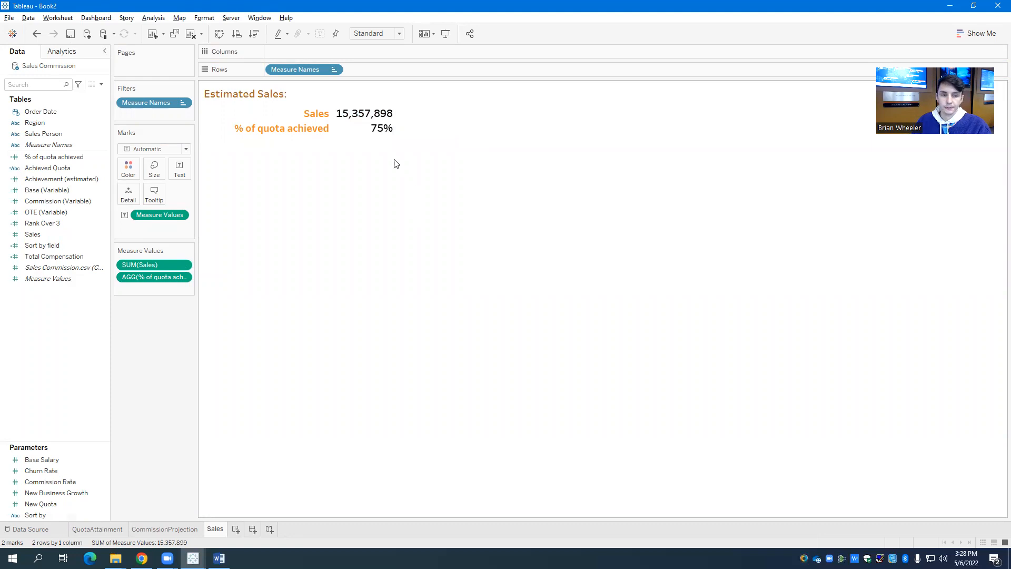
pyautogui.rightClick(153, 266)
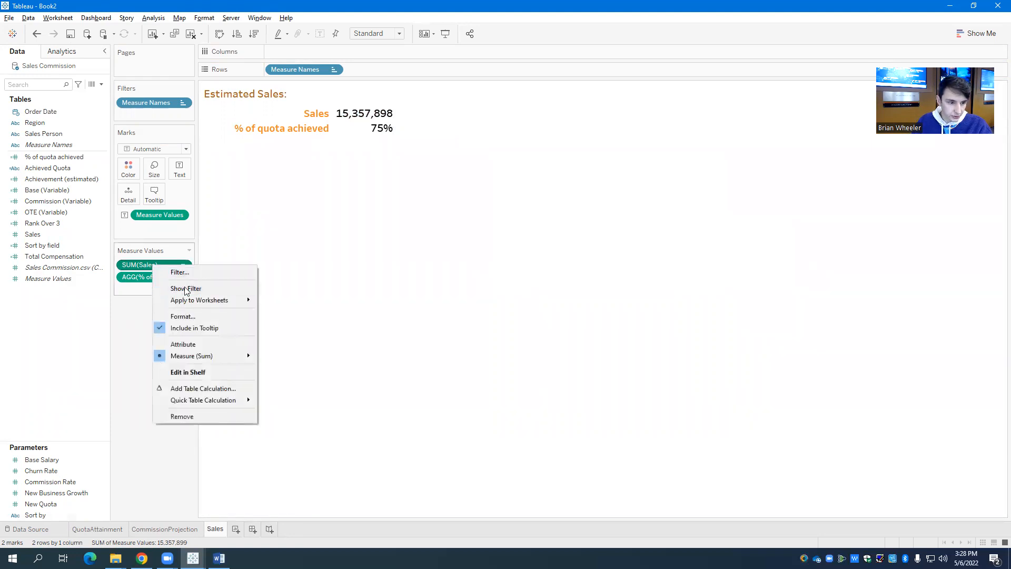
pyautogui.click(195, 316)
pyautogui.click(77, 117)
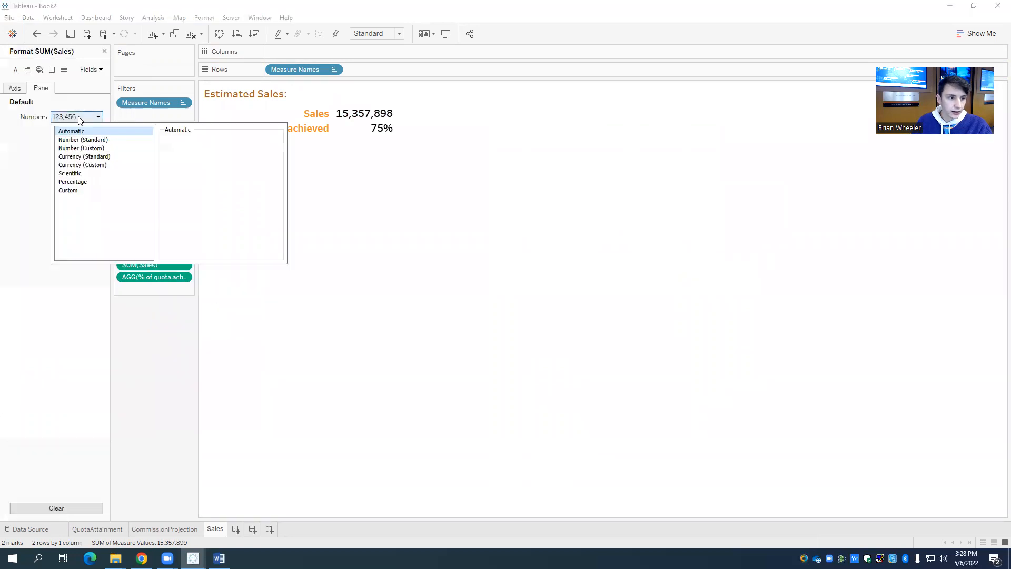
pyautogui.click(98, 165)
pyautogui.click(202, 208)
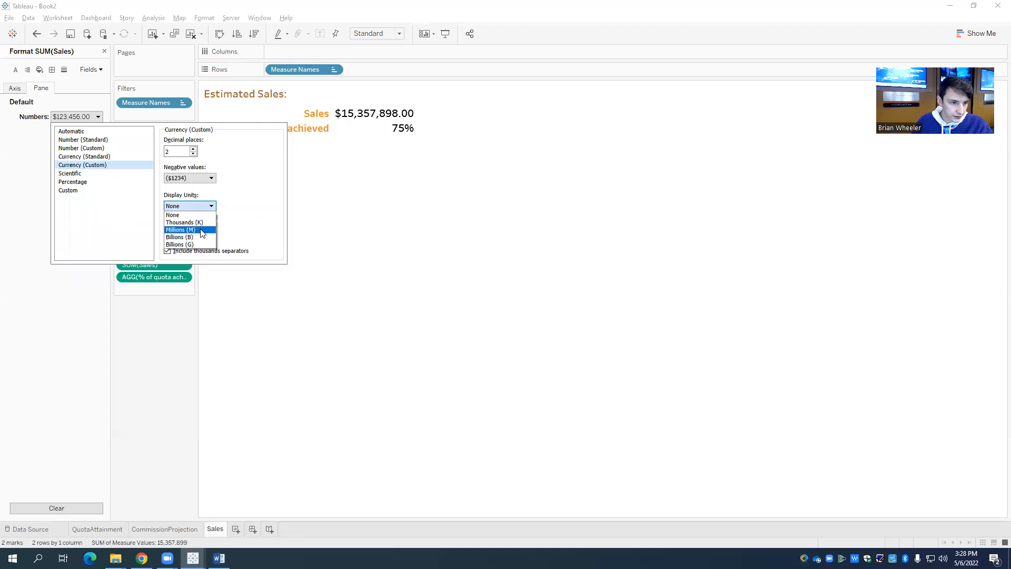
pyautogui.click(203, 230)
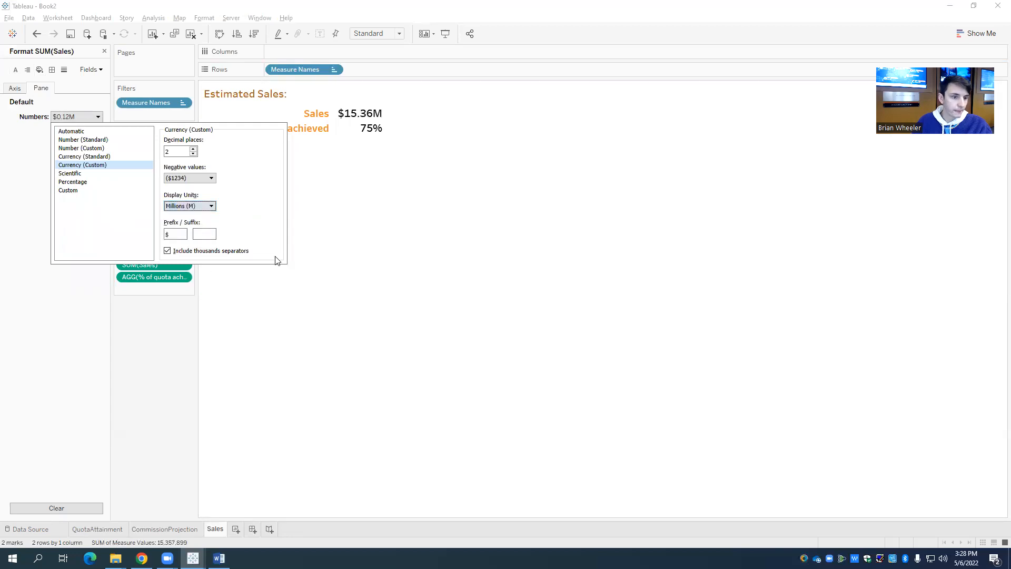
pyautogui.click(308, 220)
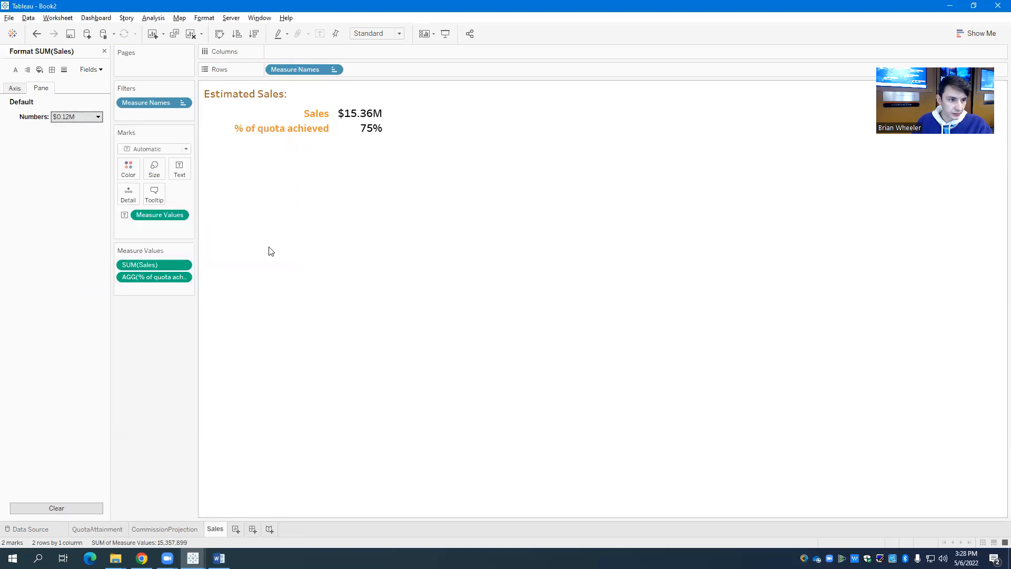
pyautogui.moveTo(379, 125)
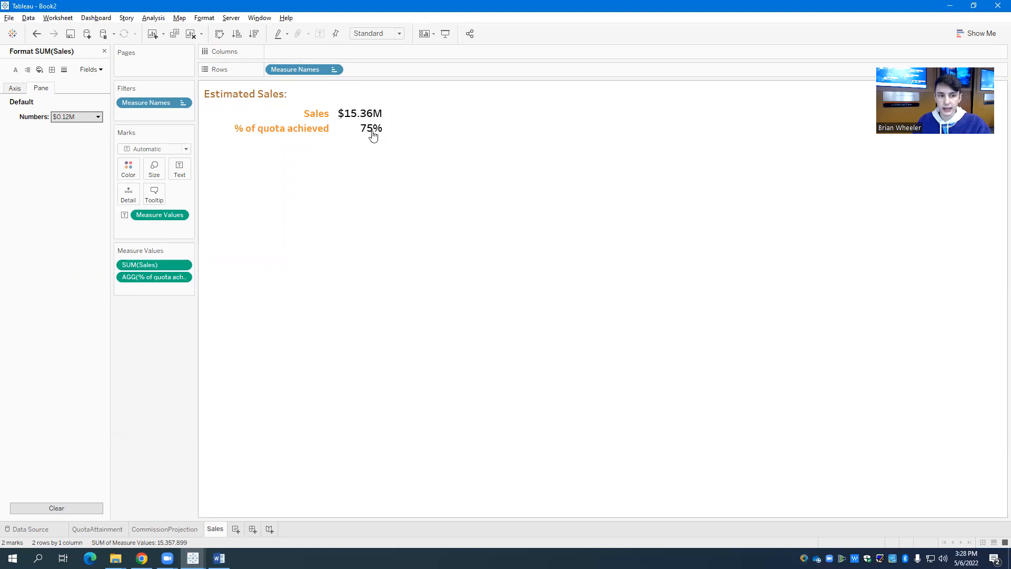
pyautogui.click(104, 51)
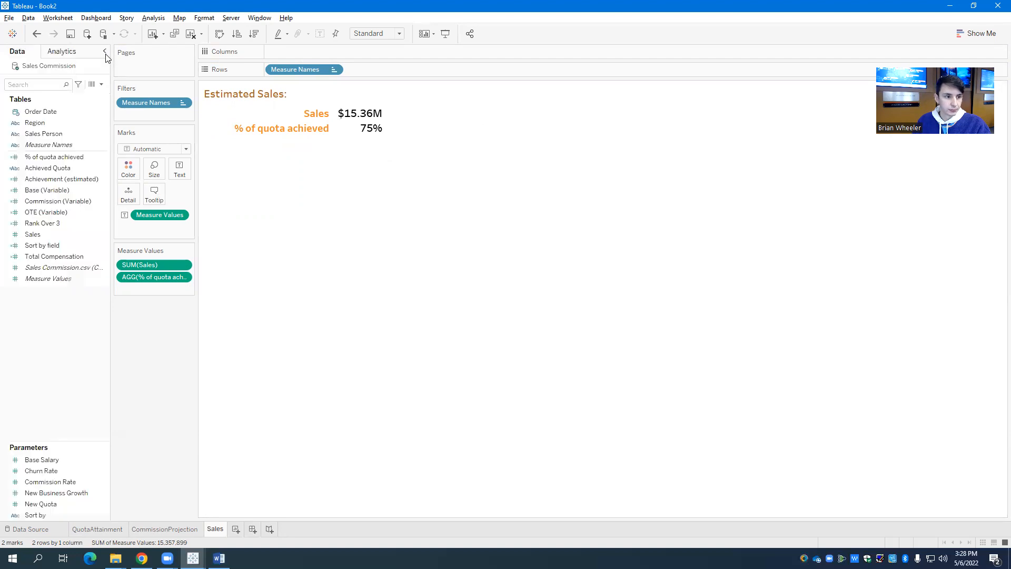
# Step: Add a new worksheet named OTE and build a table with Measure Names on Rows and Measure Values as text
pyautogui.click(236, 530)
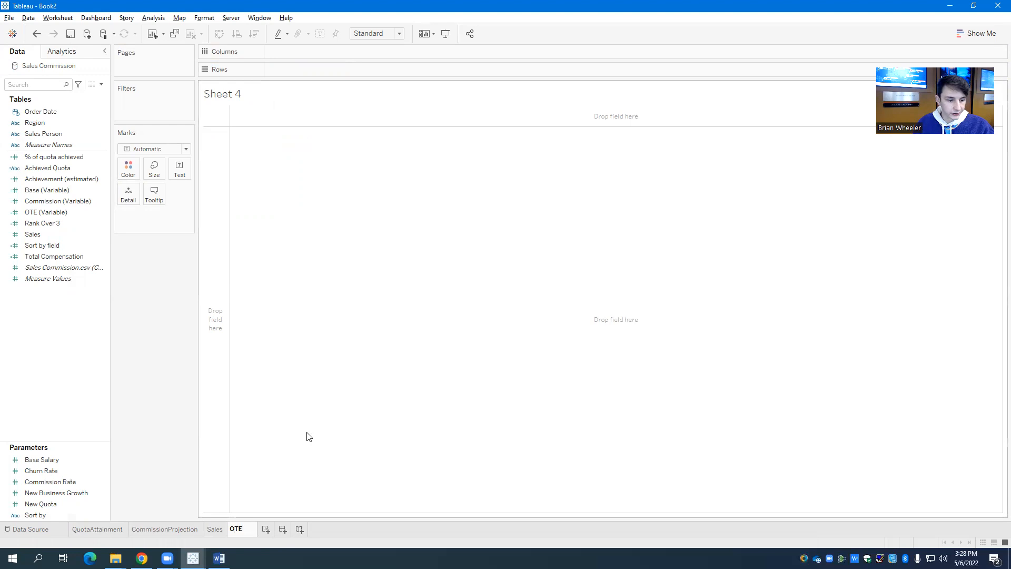
pyautogui.click(310, 447)
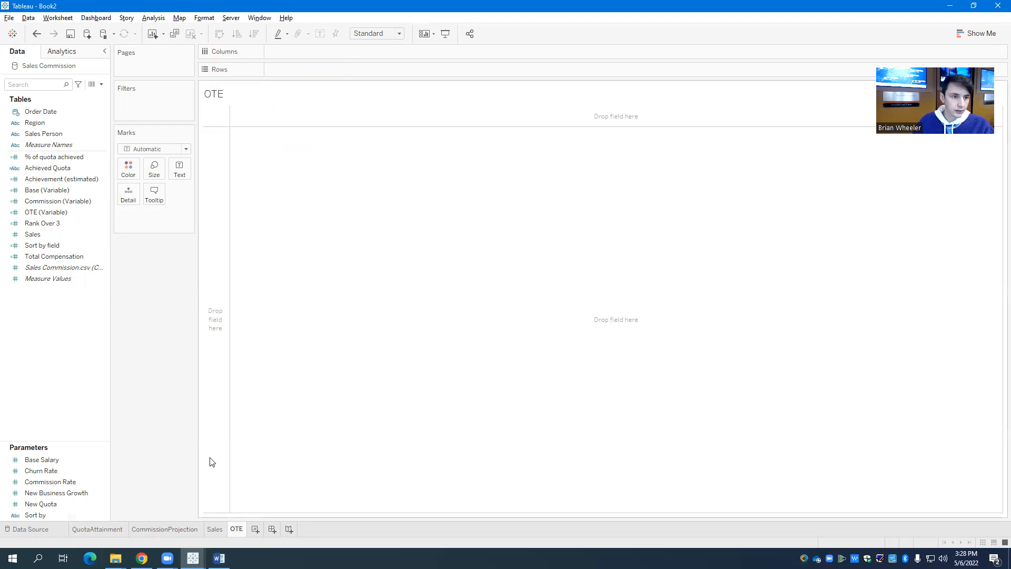
pyautogui.click(25, 168)
pyautogui.moveTo(29, 145); pyautogui.dragTo(323, 75)
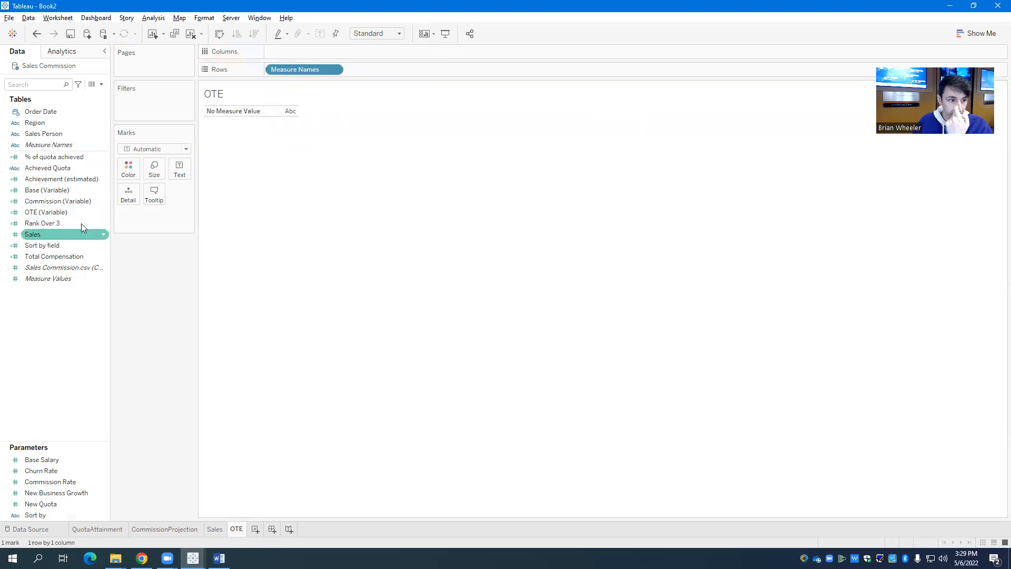
pyautogui.moveTo(87, 270); pyautogui.dragTo(178, 169)
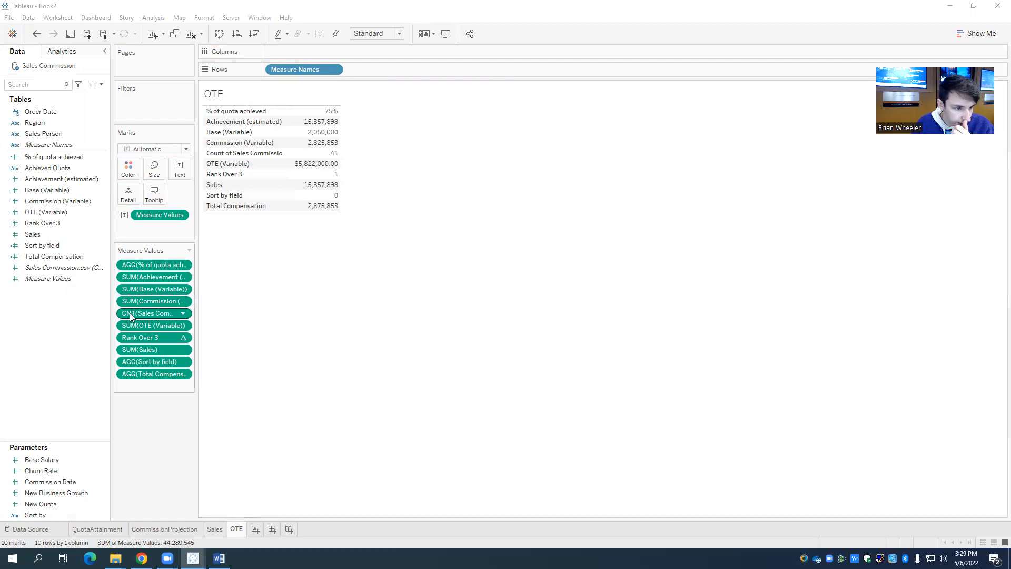
# Step: Remove every measure except OTE (Variable) from the OTE worksheet's Measure Values
pyautogui.click(137, 373)
pyautogui.moveTo(136, 372); pyautogui.dragTo(57, 335)
pyautogui.moveTo(139, 349); pyautogui.dragTo(47, 337)
pyautogui.moveTo(152, 313); pyautogui.dragTo(19, 290)
pyautogui.moveTo(169, 288); pyautogui.dragTo(61, 284)
pyautogui.moveTo(144, 276); pyautogui.dragTo(69, 258)
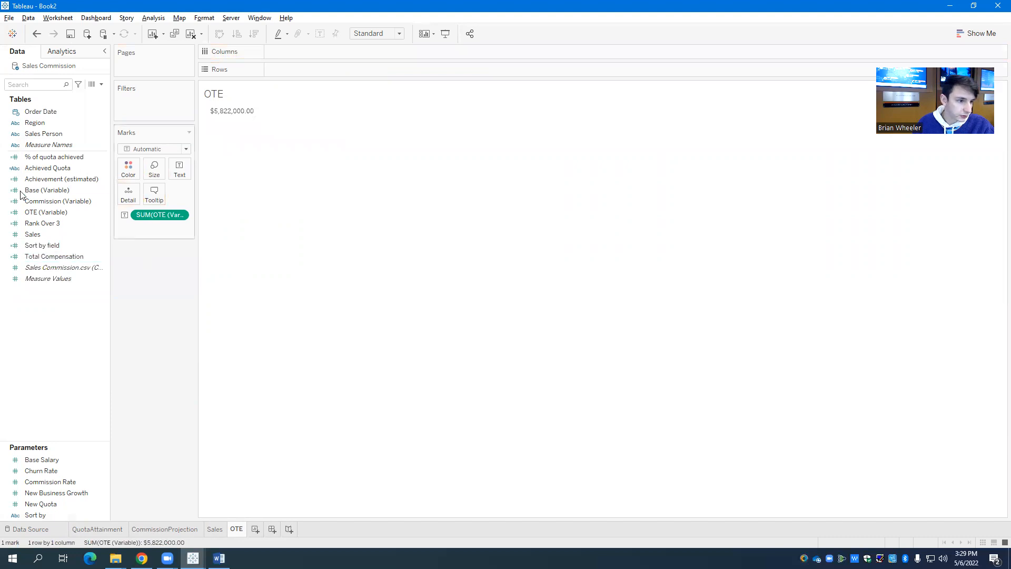
# Step: Duplicate the OTE (Variable) field and add the copy to the sheet as a second text mark
pyautogui.rightClick(54, 212)
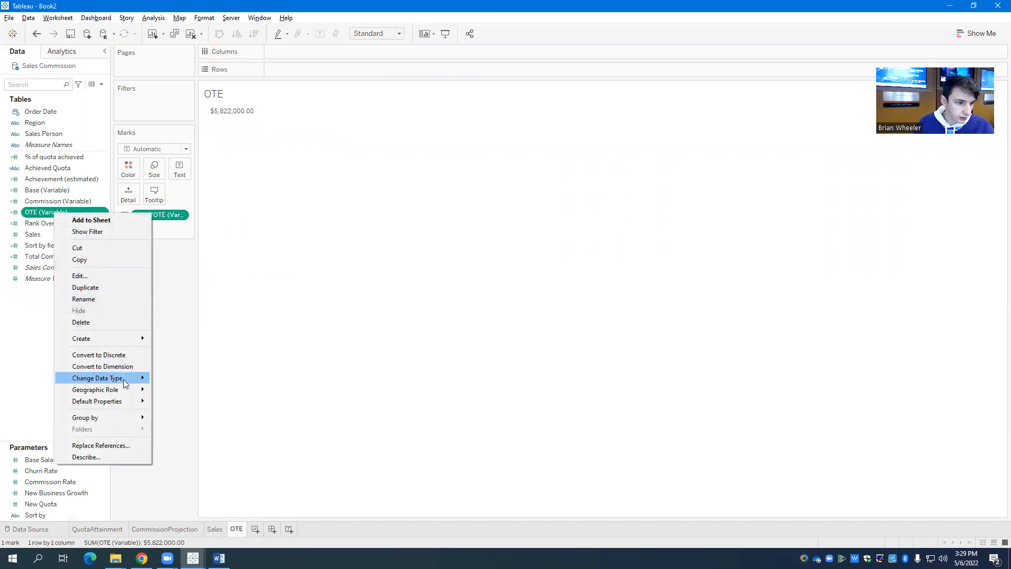
pyautogui.click(107, 356)
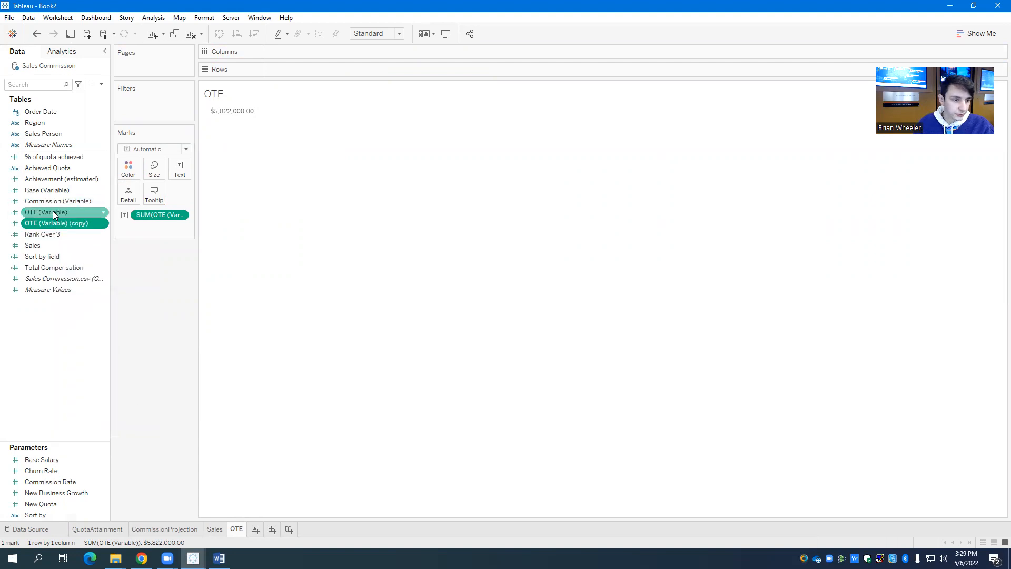
pyautogui.moveTo(71, 224); pyautogui.dragTo(180, 170)
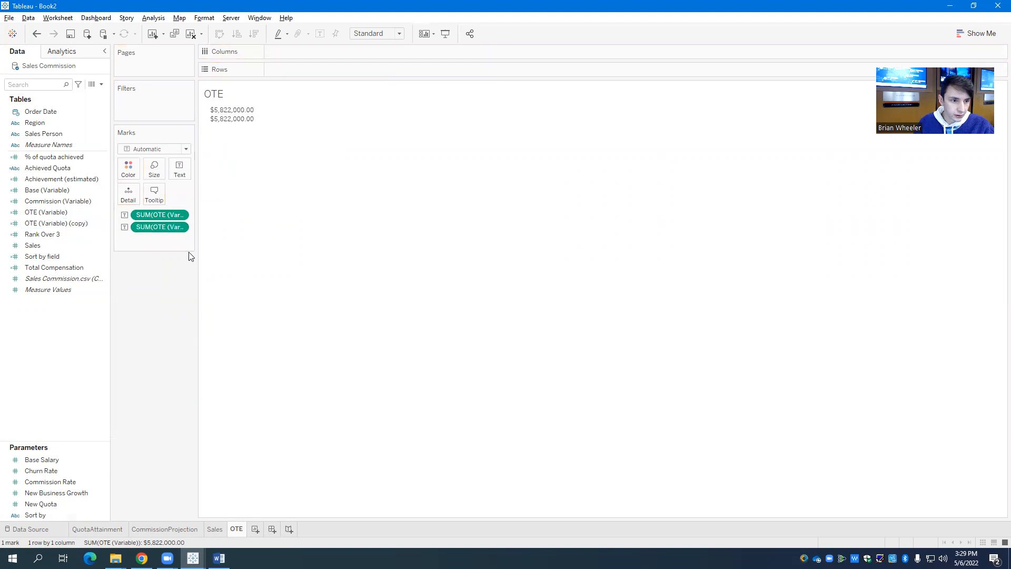
pyautogui.click(219, 226)
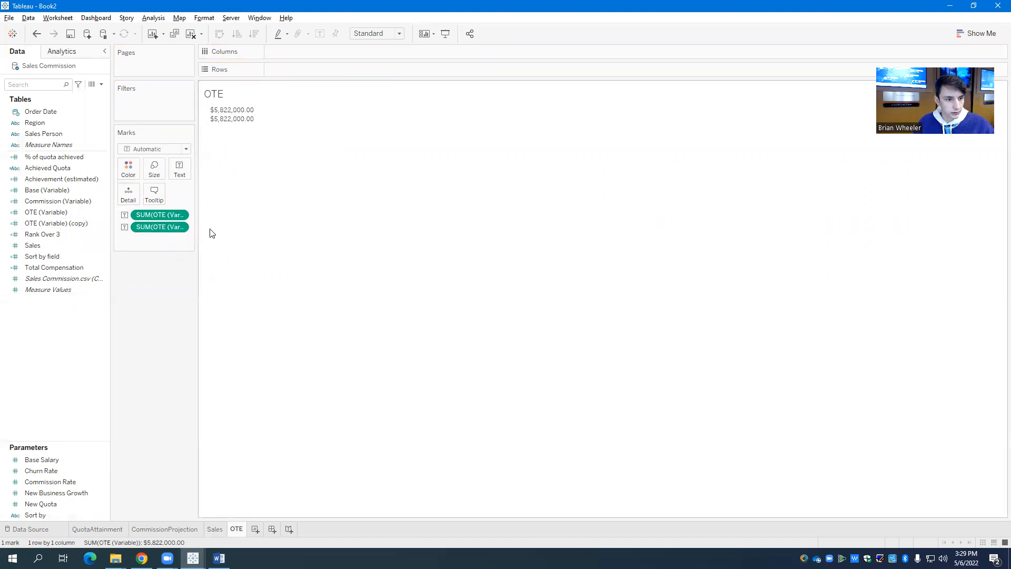
# Step: Undo the field duplication and the latest measure removals back to the table containing Achievement (estimated) and Base (Variable)
pyautogui.hotkey('ctrl', 'z')
pyautogui.hotkey('ctrl', 'z')
pyautogui.hotkey('ctrl', 'z')
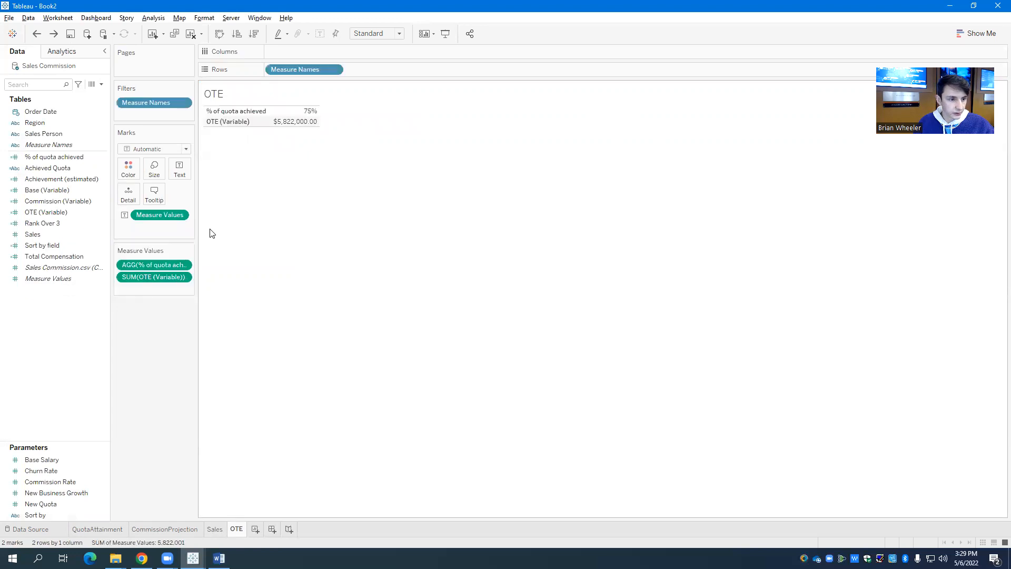
pyautogui.hotkey('ctrl', 'z')
pyautogui.hotkey('ctrl', 'z')
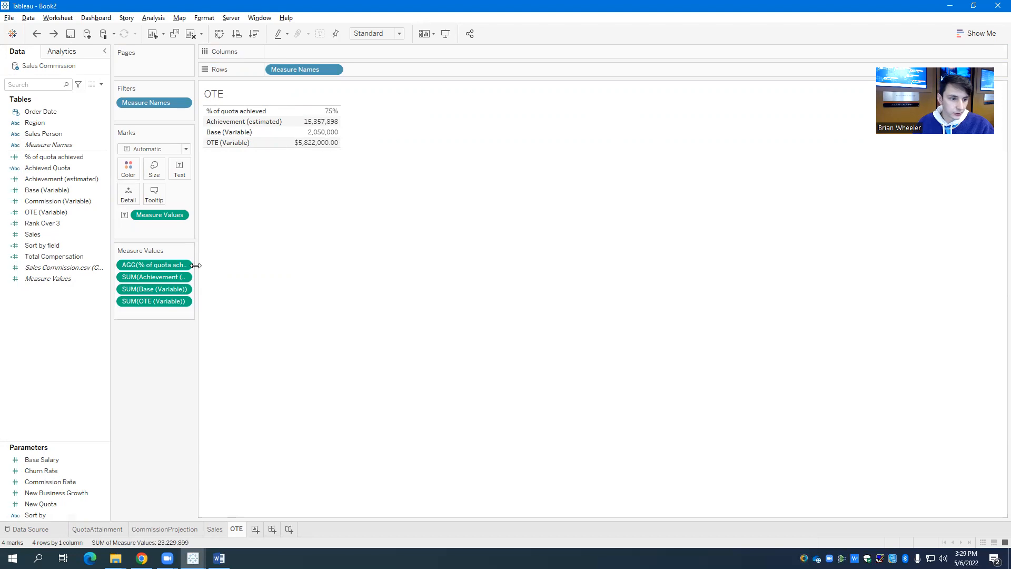
# Step: Duplicate OTE (Variable), add the copy to Measure Values, and remove all other measures so only these two remain
pyautogui.moveTo(158, 265); pyautogui.dragTo(98, 266)
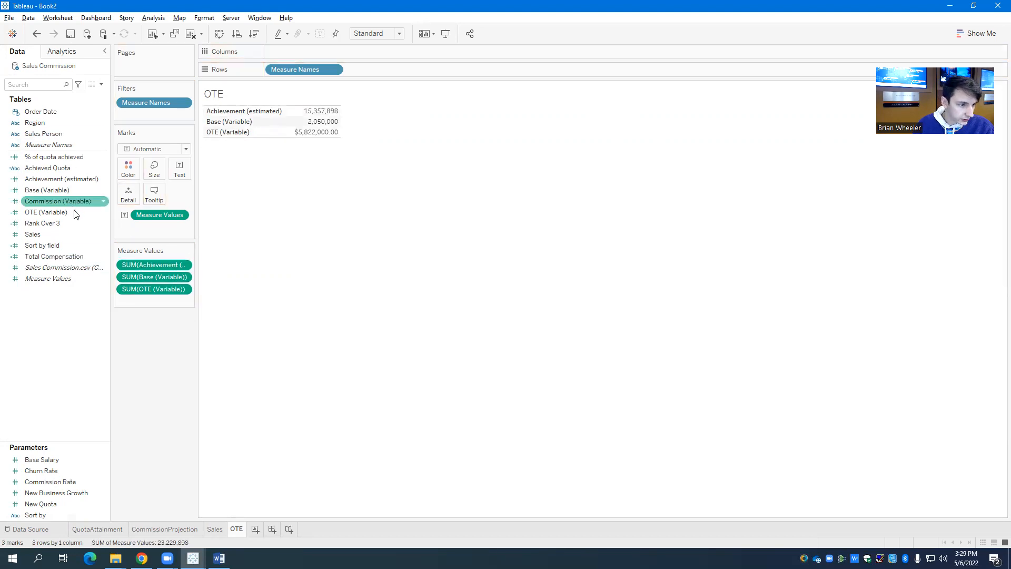
pyautogui.click(103, 214)
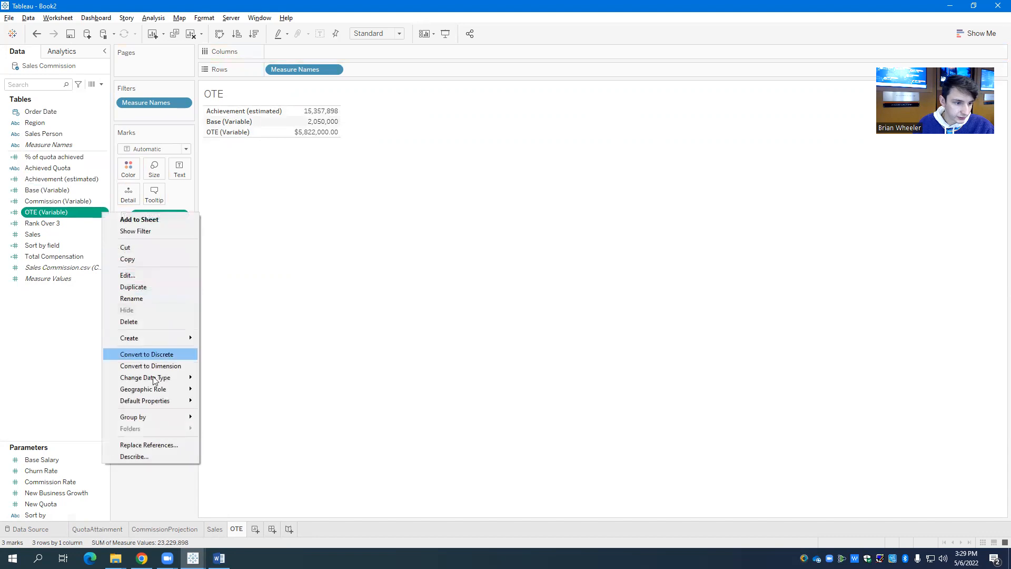
pyautogui.click(134, 287)
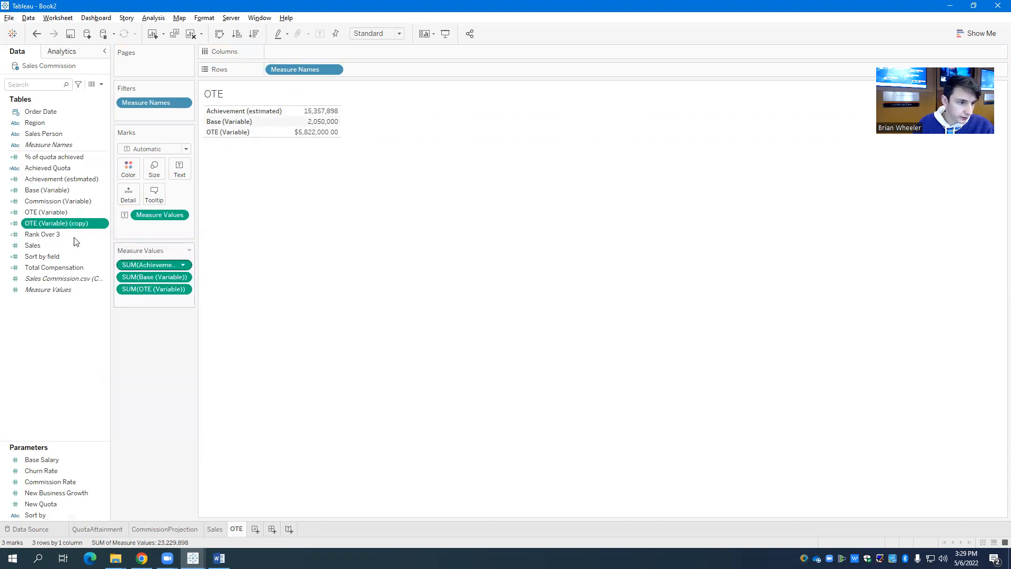
pyautogui.moveTo(60, 223); pyautogui.dragTo(31, 271)
pyautogui.moveTo(134, 265); pyautogui.dragTo(47, 266)
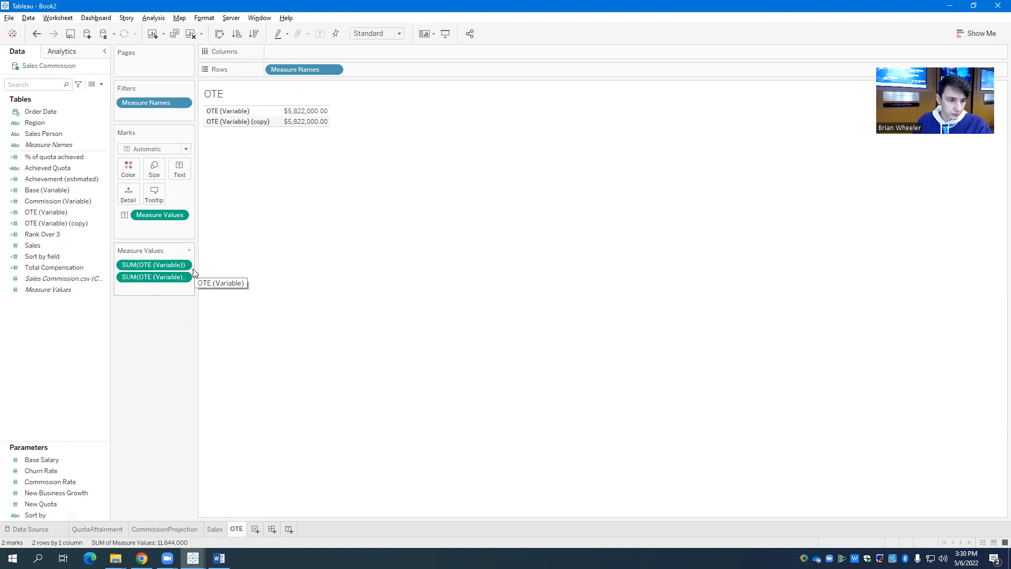
# Step: Widen the shelf area and set the aggregation of the OTE (Variable) (copy) measure to Average
pyautogui.moveTo(197, 262); pyautogui.dragTo(229, 262)
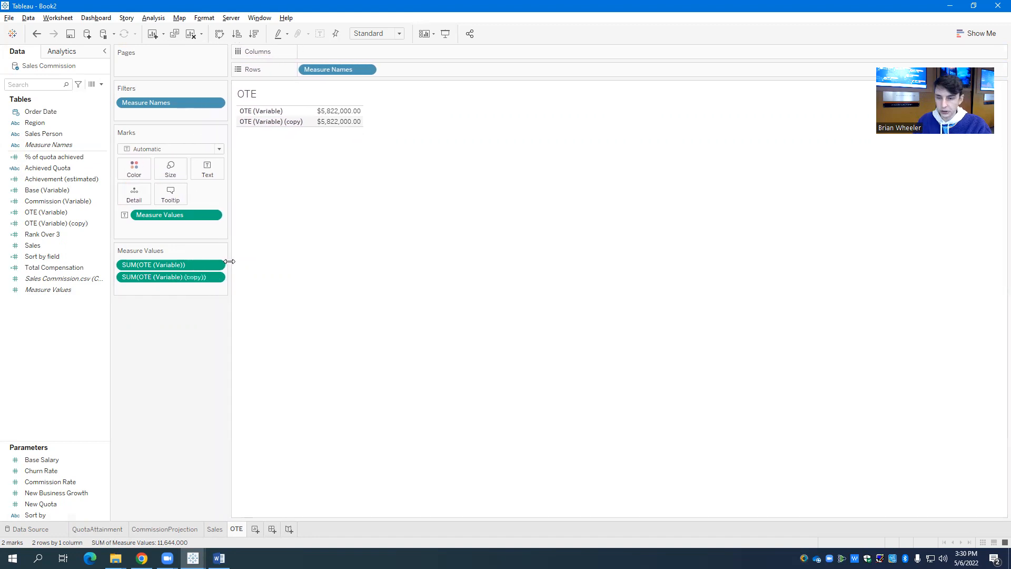
pyautogui.click(218, 277)
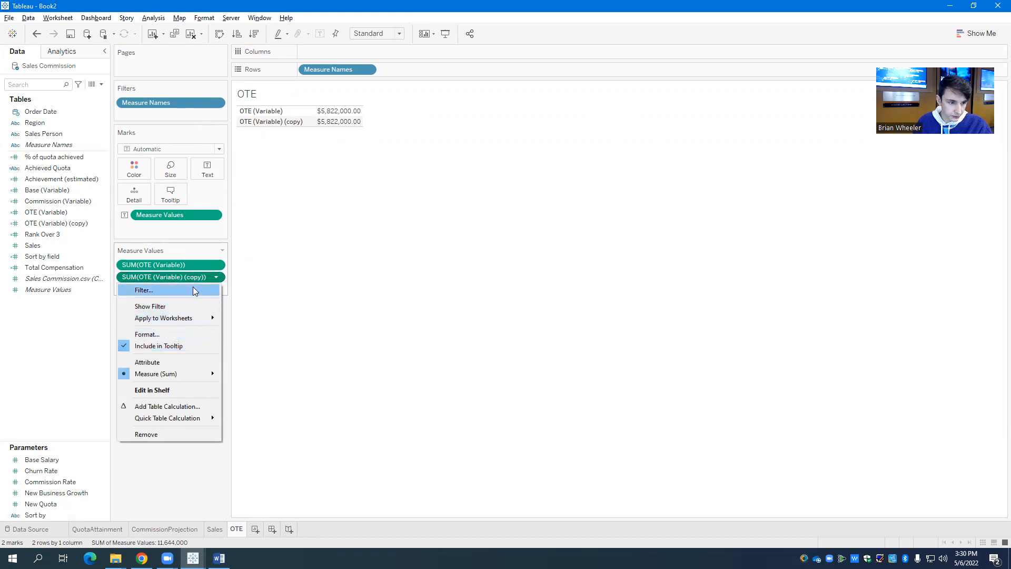
pyautogui.moveTo(207, 374)
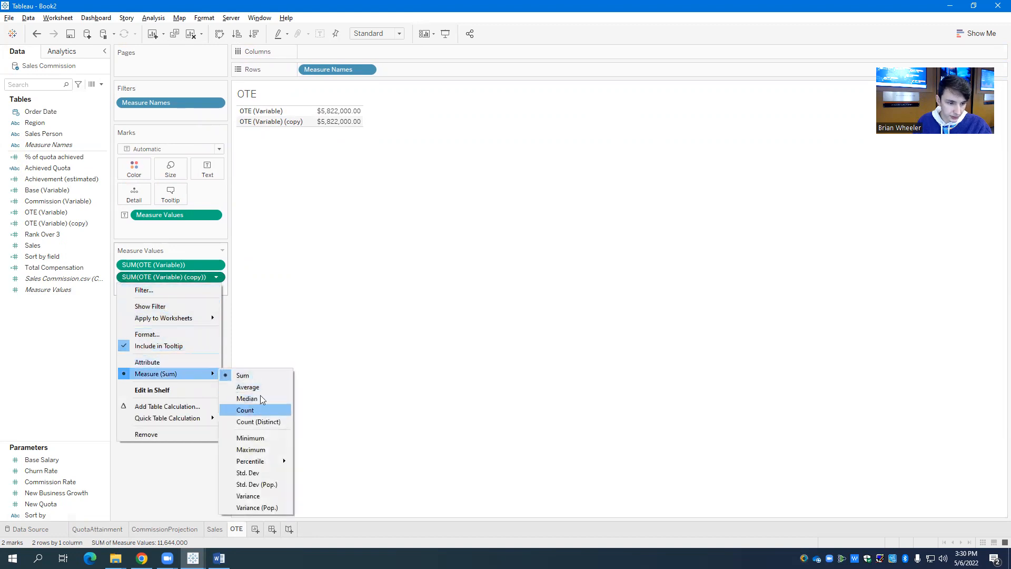
pyautogui.click(260, 387)
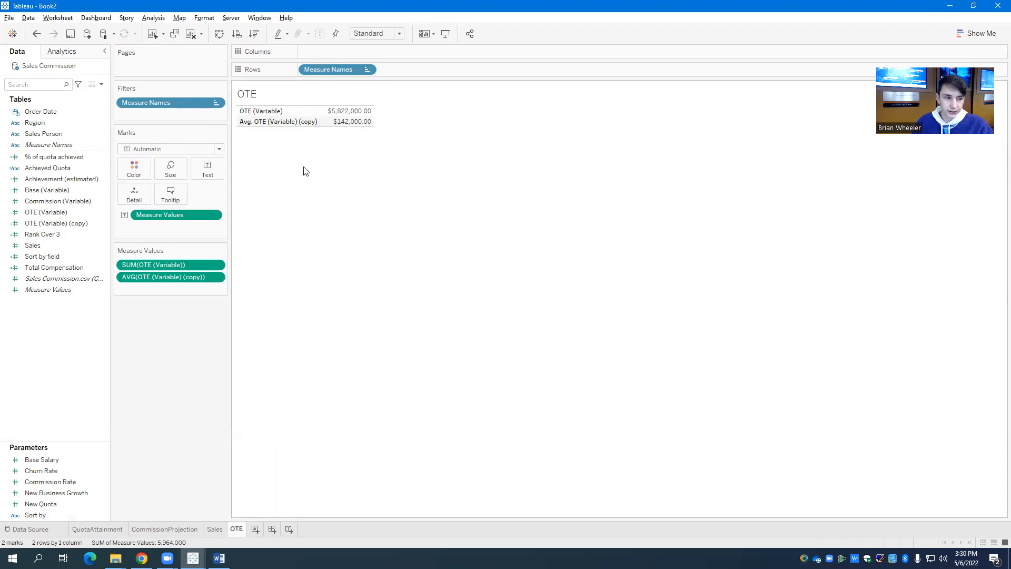
# Step: Change the alias of the averaged copy's row label to "Avg. OTE (Variable)"
pyautogui.rightClick(310, 123)
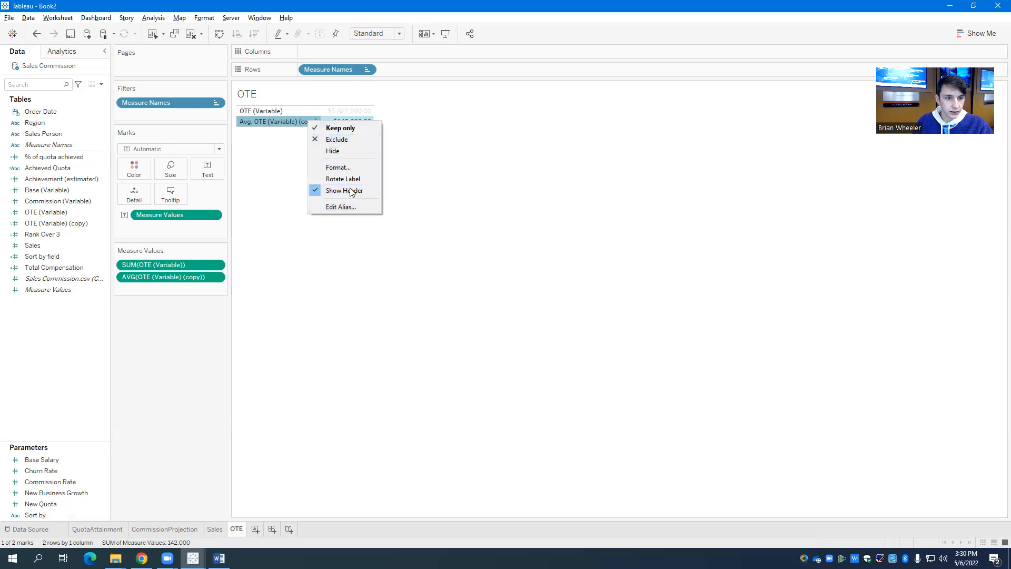
pyautogui.click(340, 207)
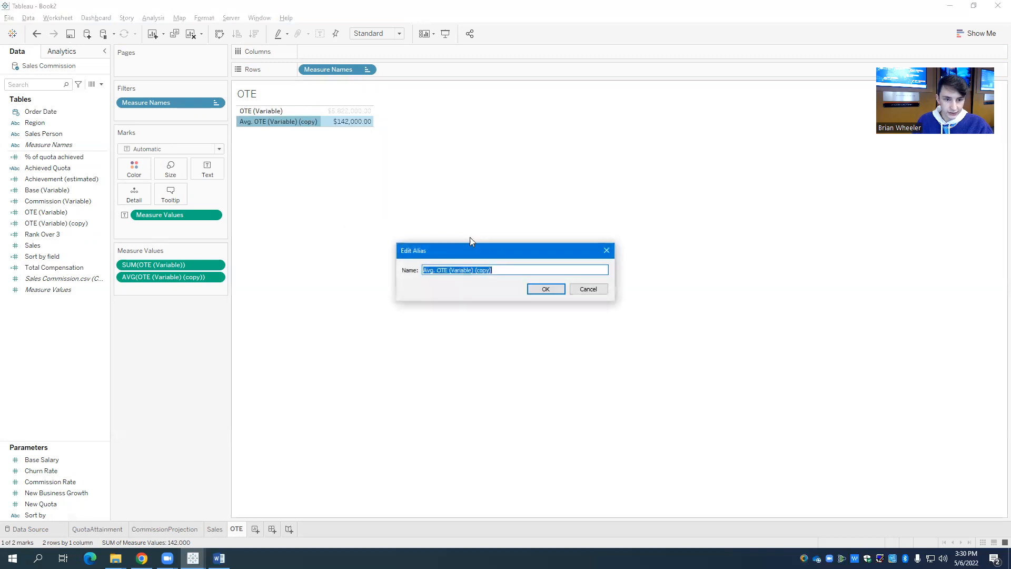
pyautogui.click(494, 270)
pyautogui.press('BackSpace')
pyautogui.click(545, 289)
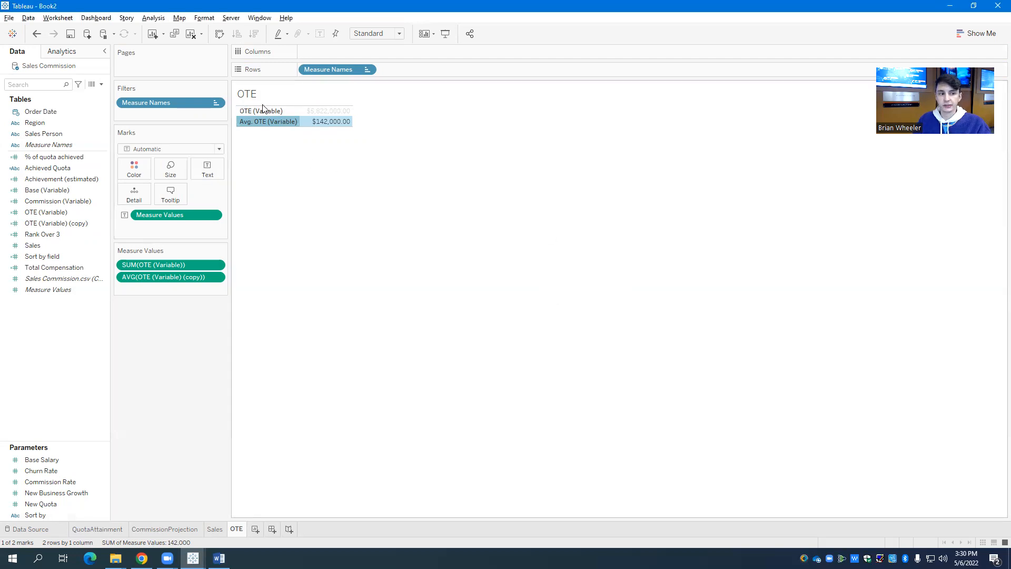
pyautogui.click(337, 160)
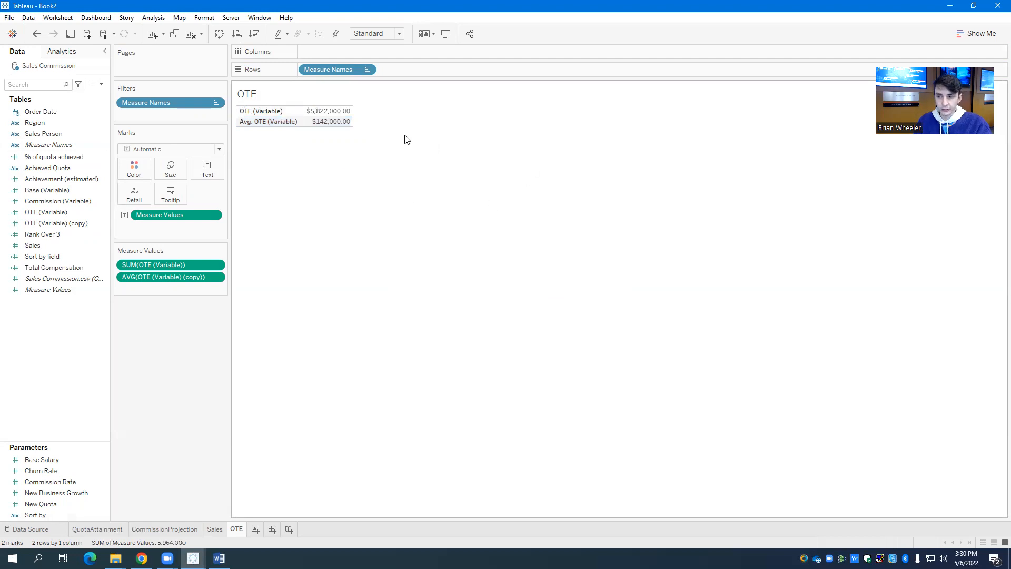
# Step: Replace the sheet title with "Estimated Compensation:" in bold, using the custom brown-orange color
pyautogui.doubleClick(255, 92)
pyautogui.hotkey('ctrl', 'a')
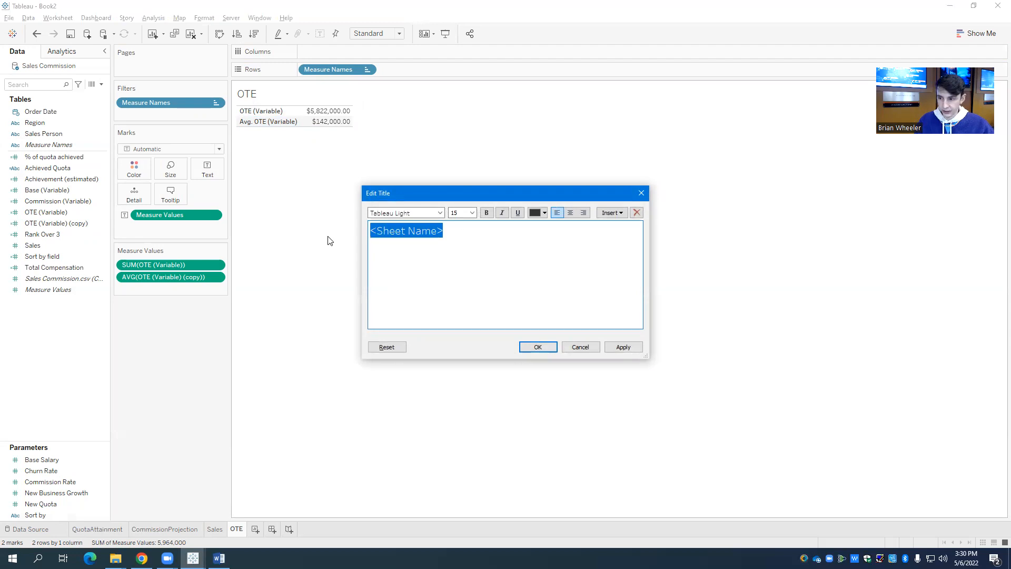
pyautogui.write('Estimated Compensation:')
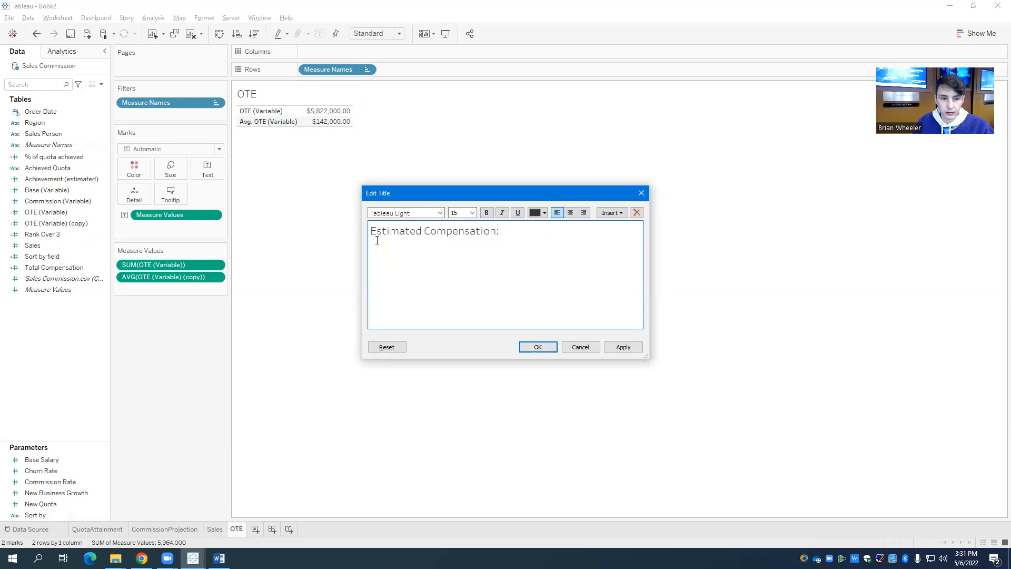
pyautogui.hotkey('ctrl', 'a')
pyautogui.click(543, 214)
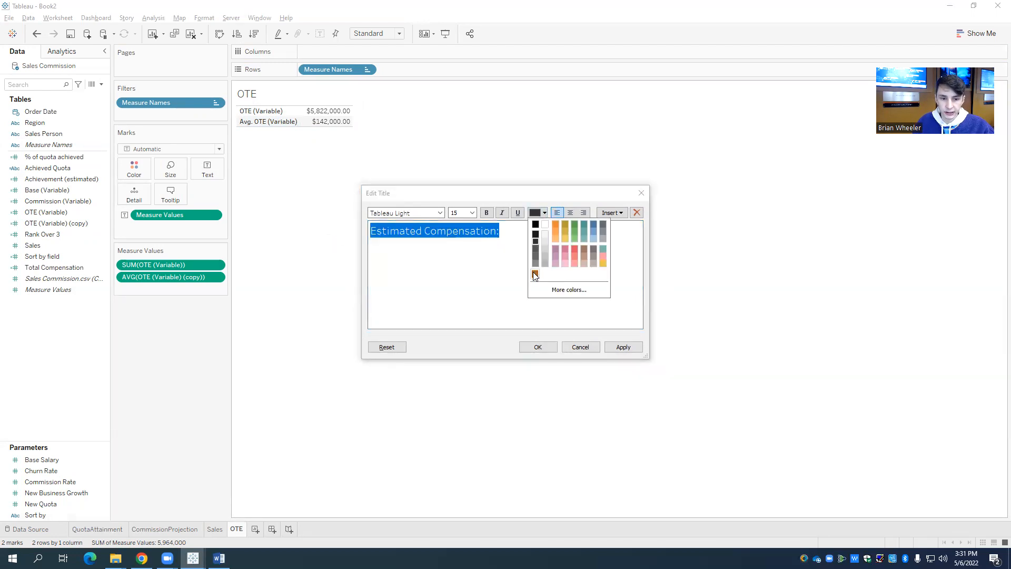
pyautogui.click(535, 274)
pyautogui.hotkey('ctrl', 'b')
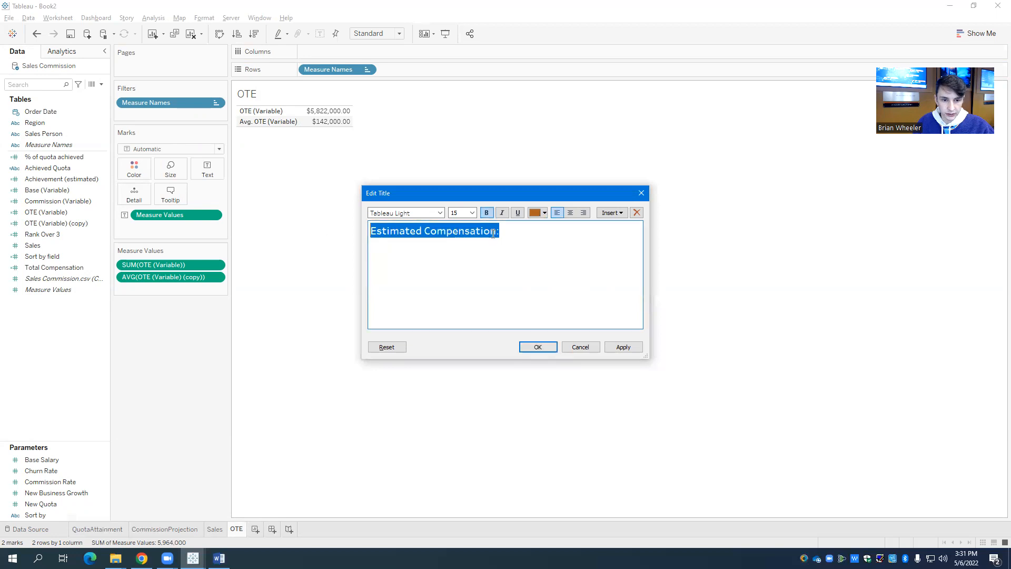
pyautogui.click(553, 348)
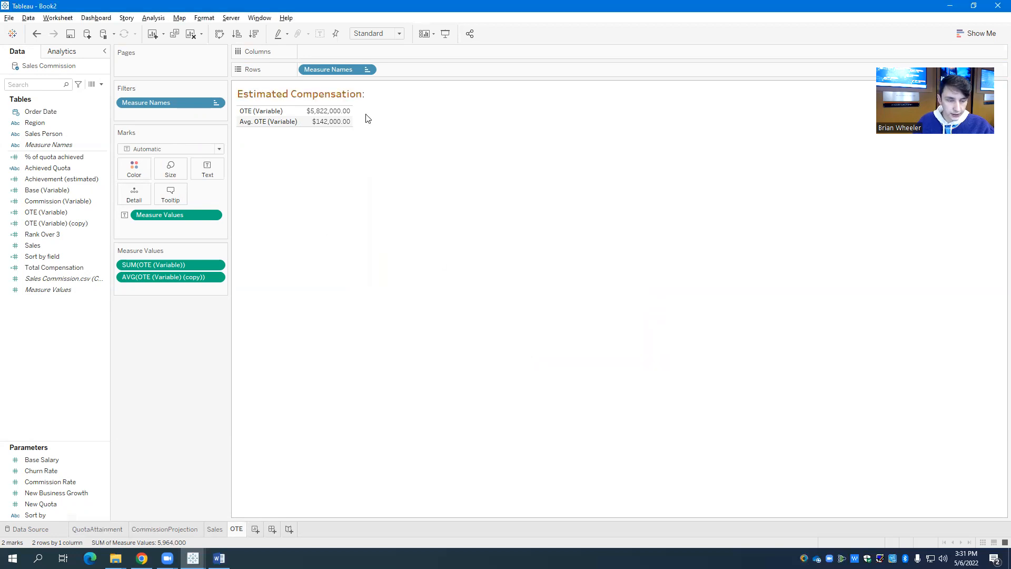
# Step: Set the worksheet's row divider border for the pane to None
pyautogui.rightClick(294, 110)
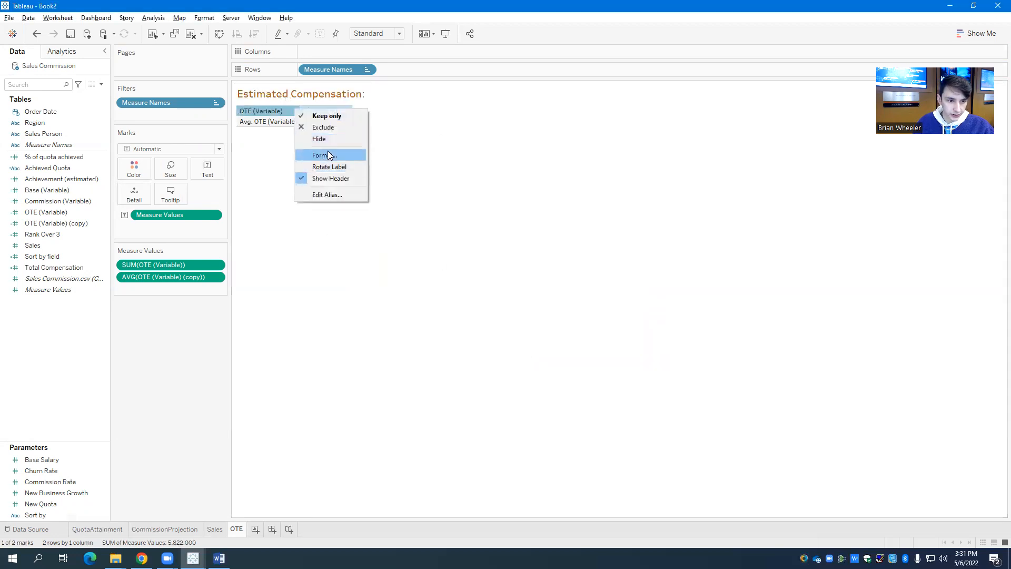
pyautogui.click(328, 155)
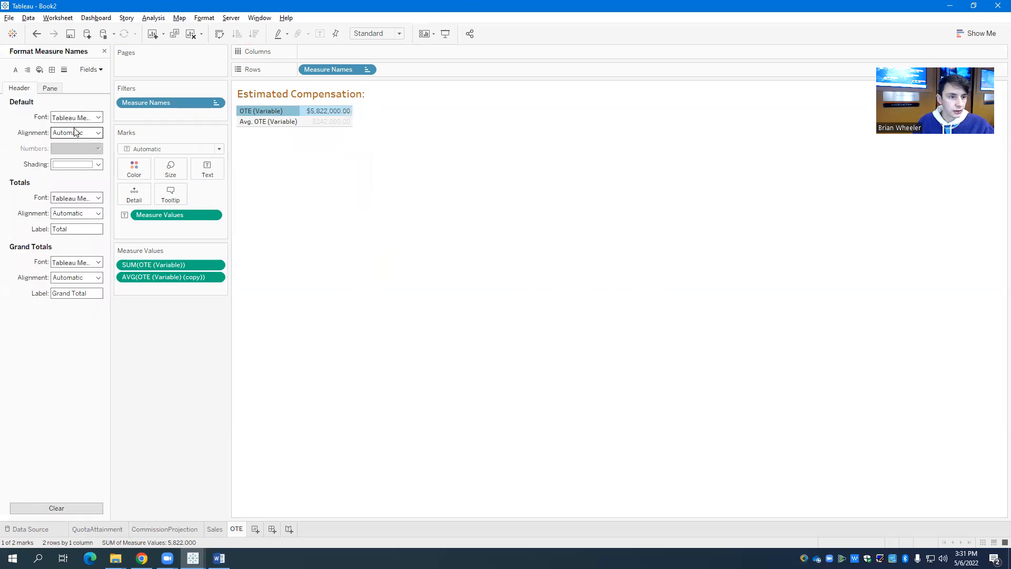
pyautogui.click(52, 70)
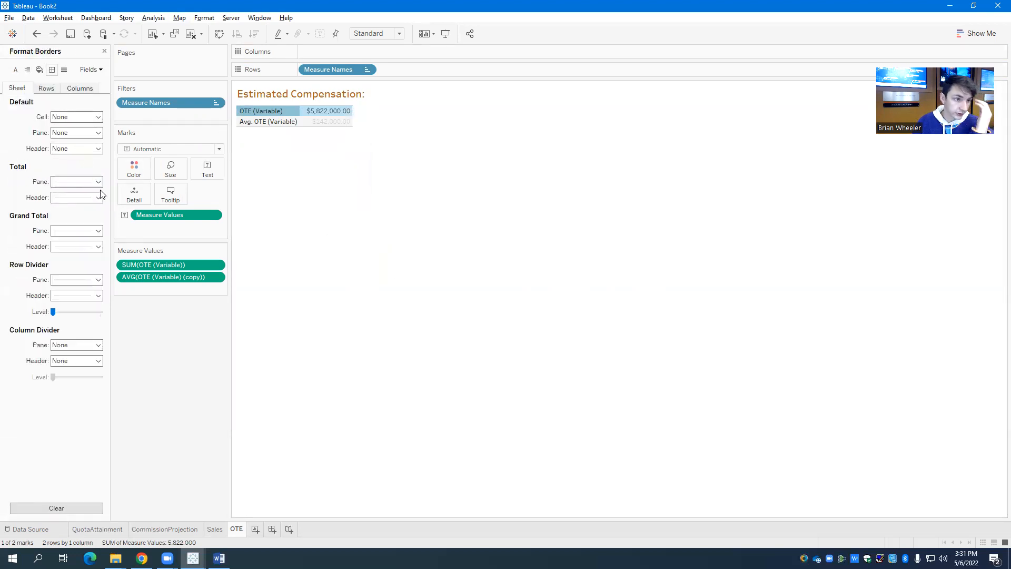
pyautogui.click(80, 280)
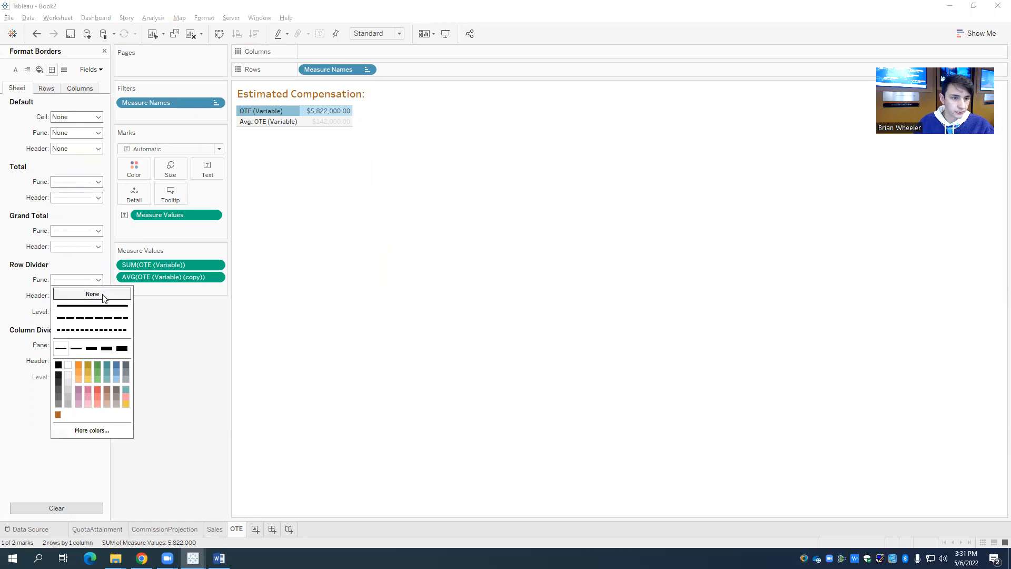
# Step: Set the row banding shading to None for both the pane and the header
pyautogui.click(40, 70)
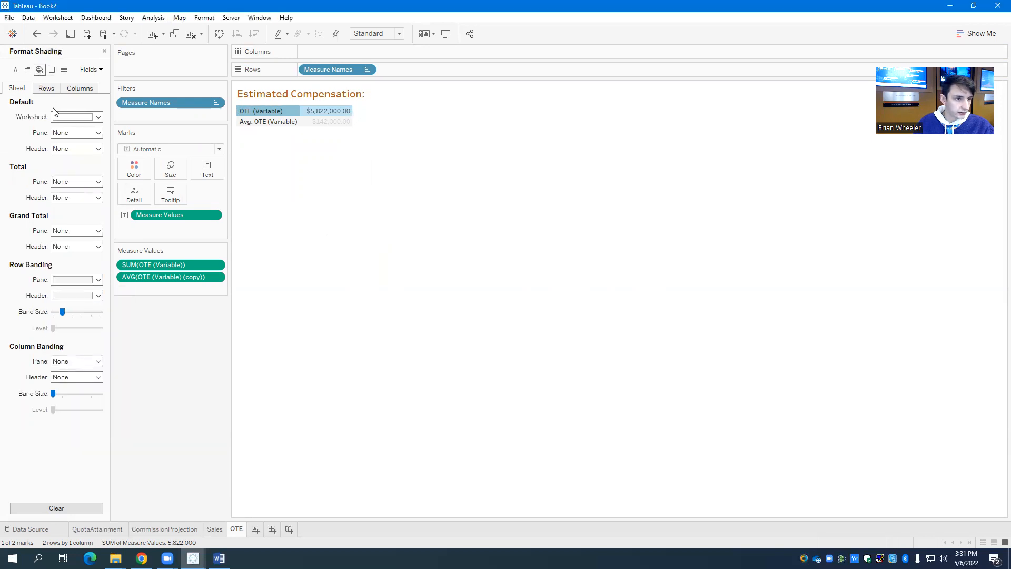
pyautogui.click(76, 279)
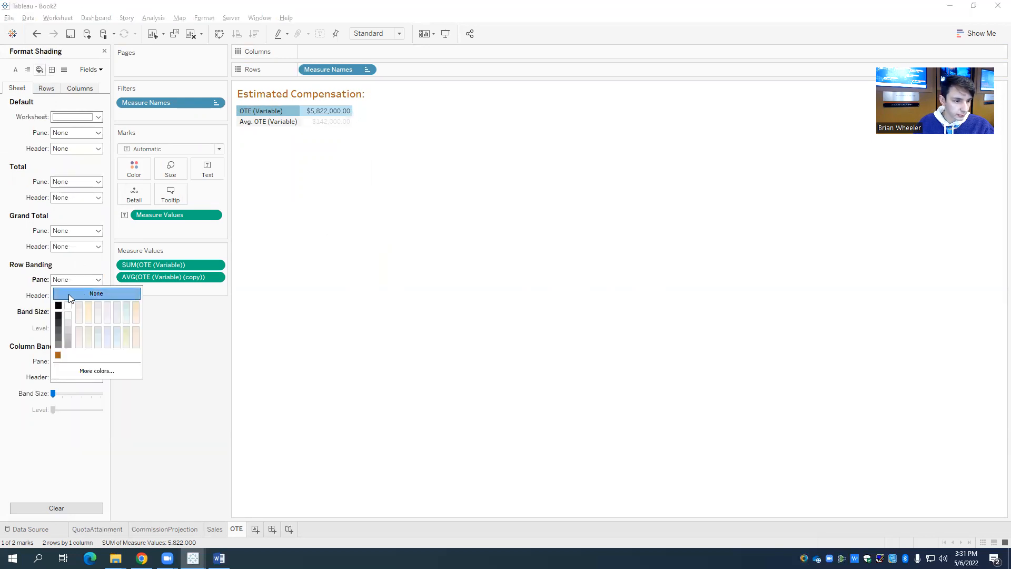
pyautogui.click(69, 294)
pyautogui.click(81, 296)
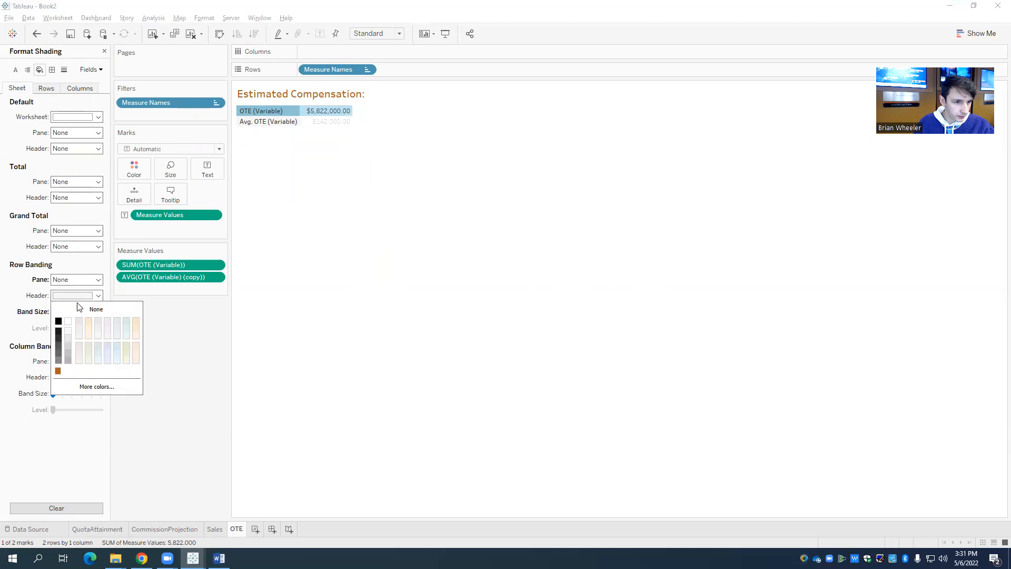
pyautogui.click(7, 283)
pyautogui.click(318, 228)
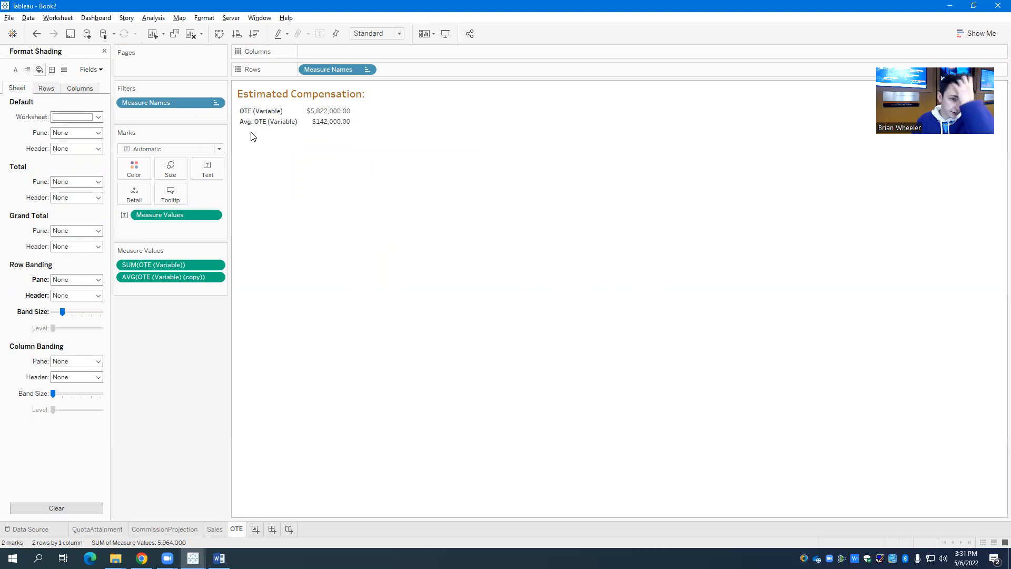
# Step: Format the row labels' header font as 14-point bold in orange
pyautogui.rightClick(284, 111)
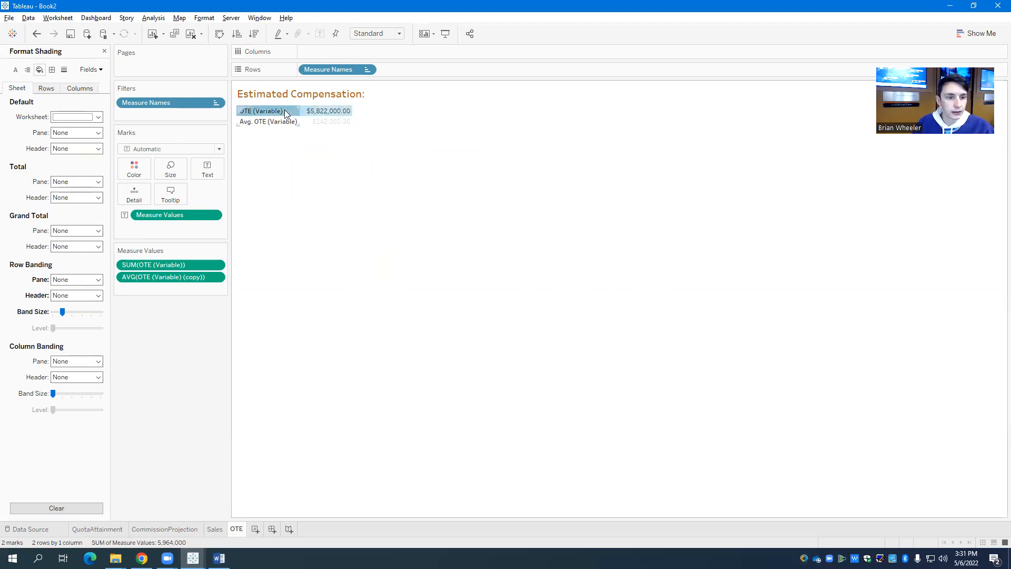
pyautogui.click(316, 157)
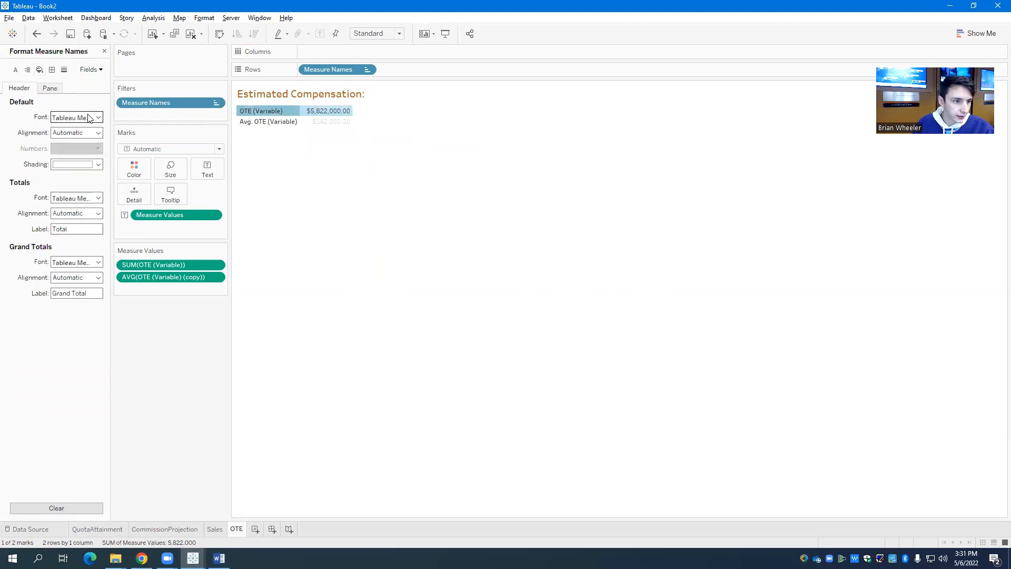
pyautogui.click(79, 117)
pyautogui.click(78, 147)
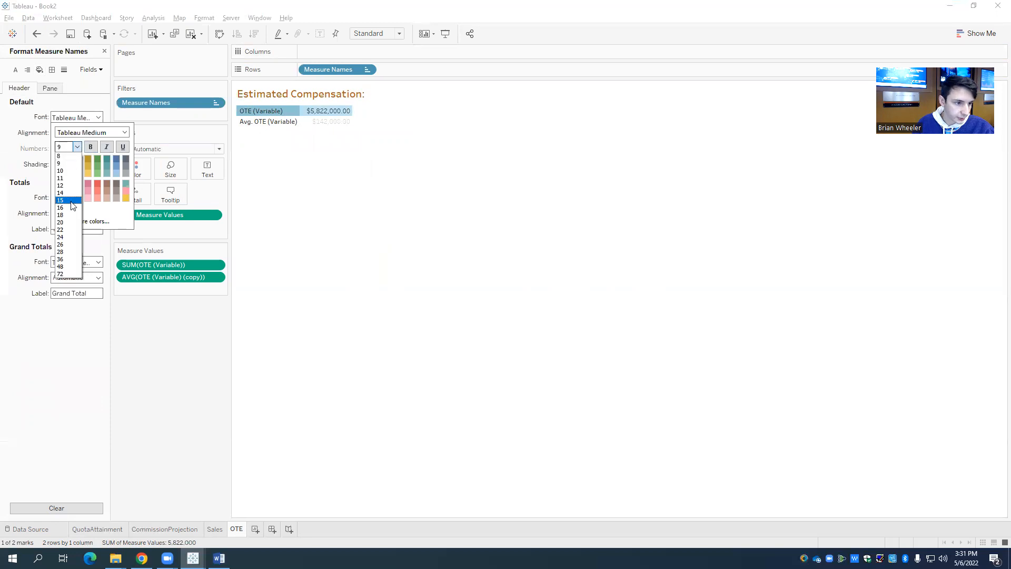
pyautogui.click(68, 186)
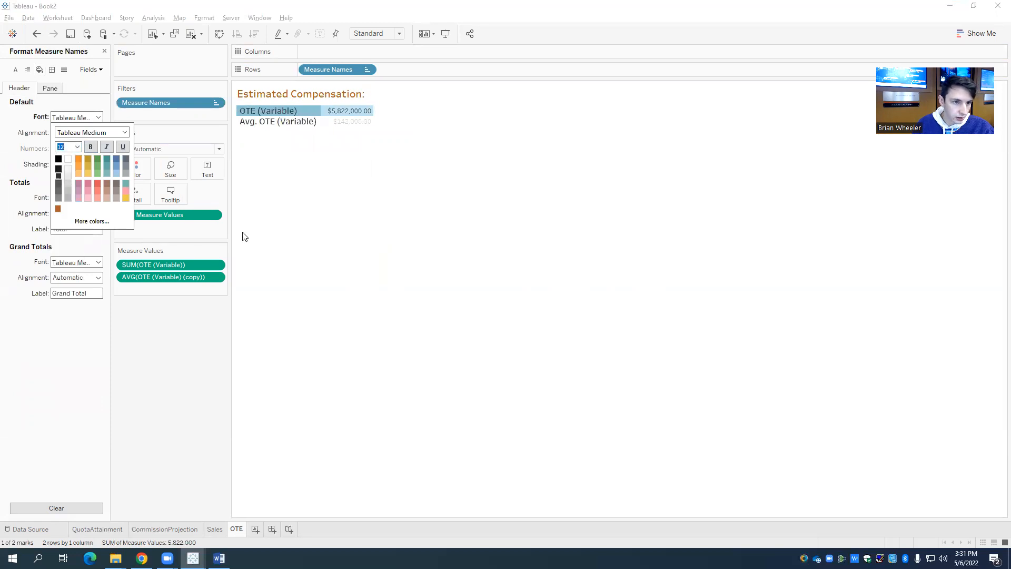
pyautogui.click(81, 134)
pyautogui.click(77, 147)
pyautogui.click(68, 193)
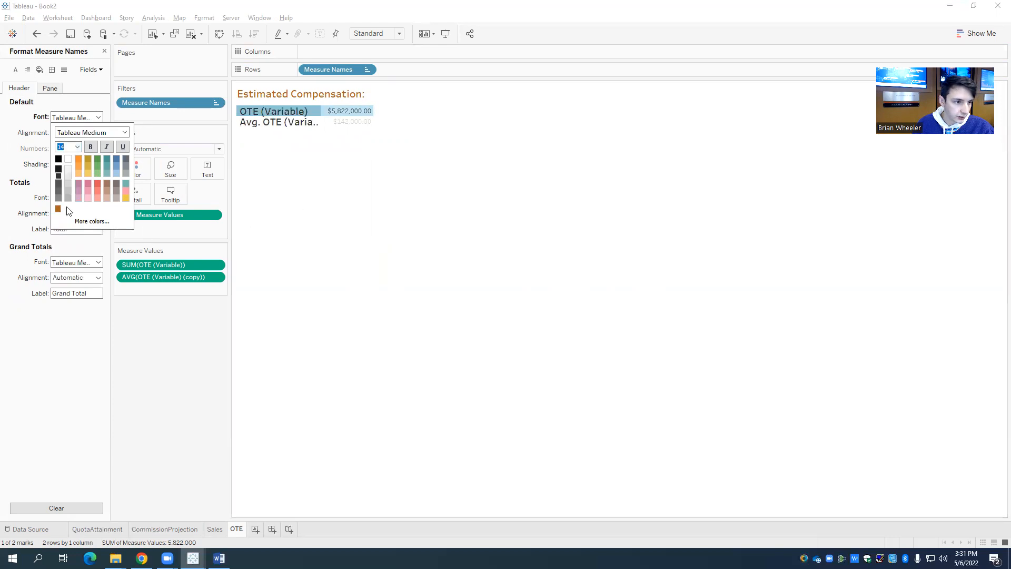
pyautogui.click(89, 147)
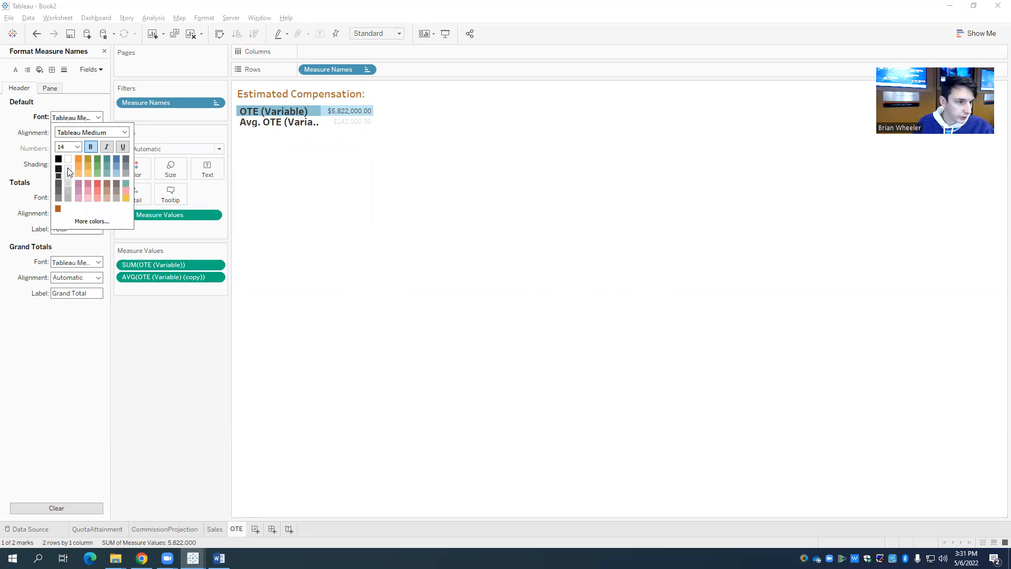
pyautogui.click(78, 158)
pyautogui.click(323, 132)
# Step: Widen the row label column so the full labels fit, and right-align the labels horizontally
pyautogui.moveTo(323, 119)
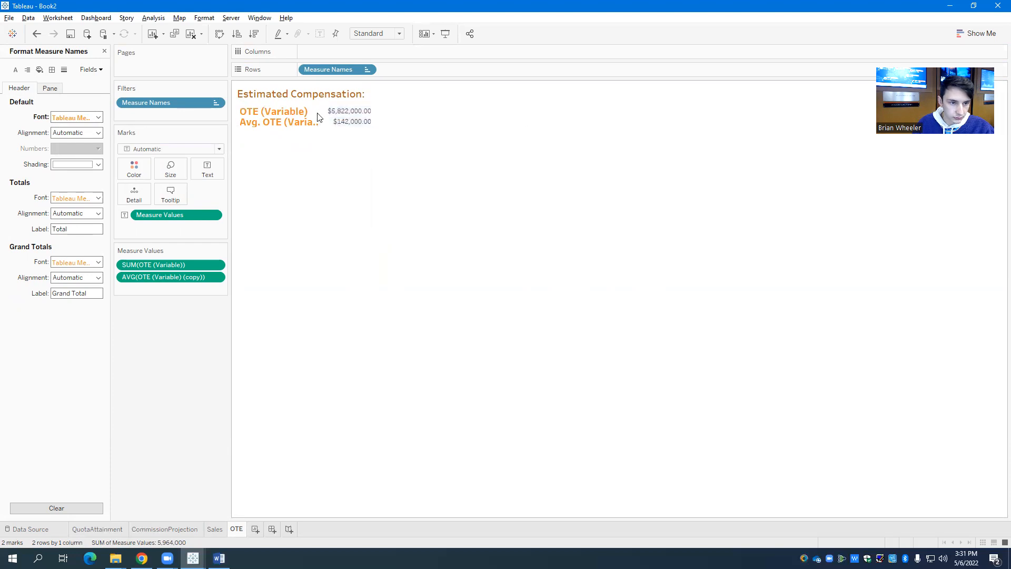
pyautogui.moveTo(321, 114); pyautogui.dragTo(362, 116)
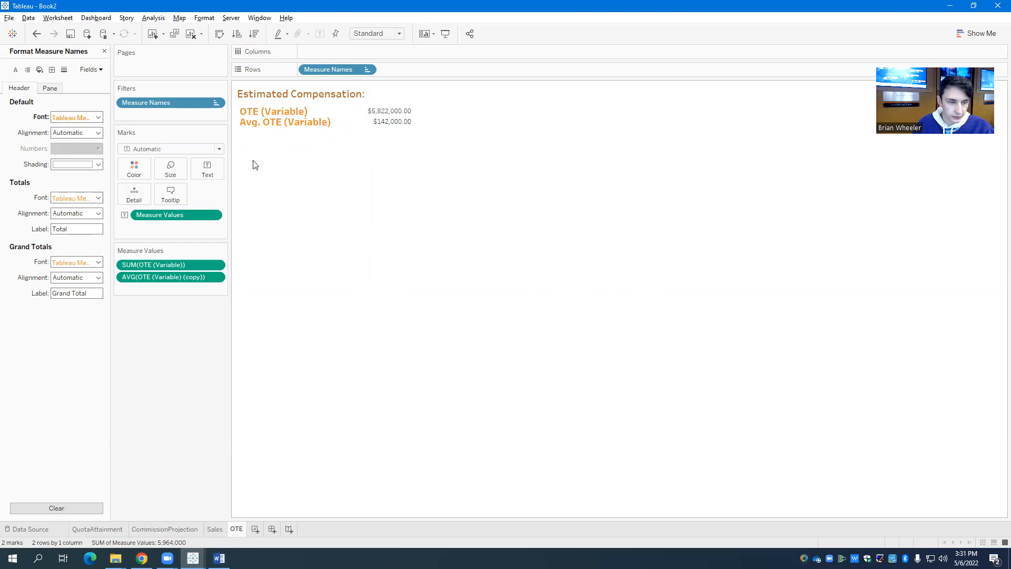
pyautogui.click(82, 132)
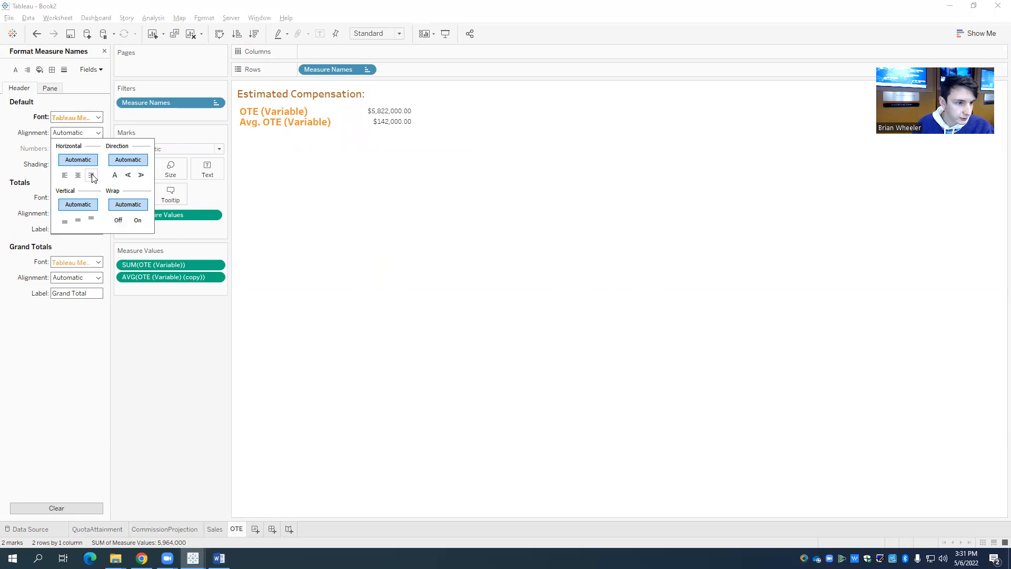
pyautogui.click(92, 176)
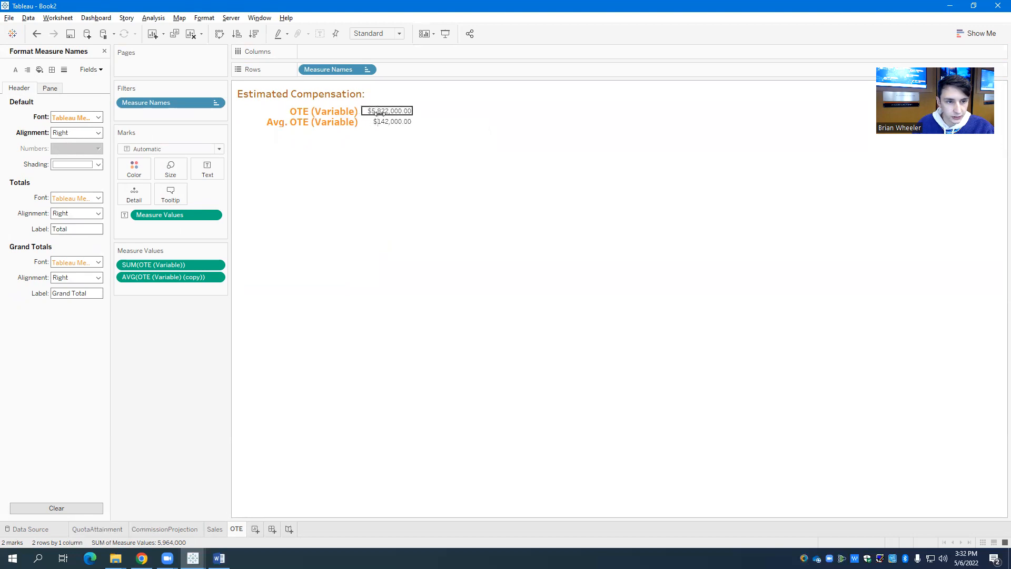
pyautogui.moveTo(389, 112); pyautogui.dragTo(390, 113)
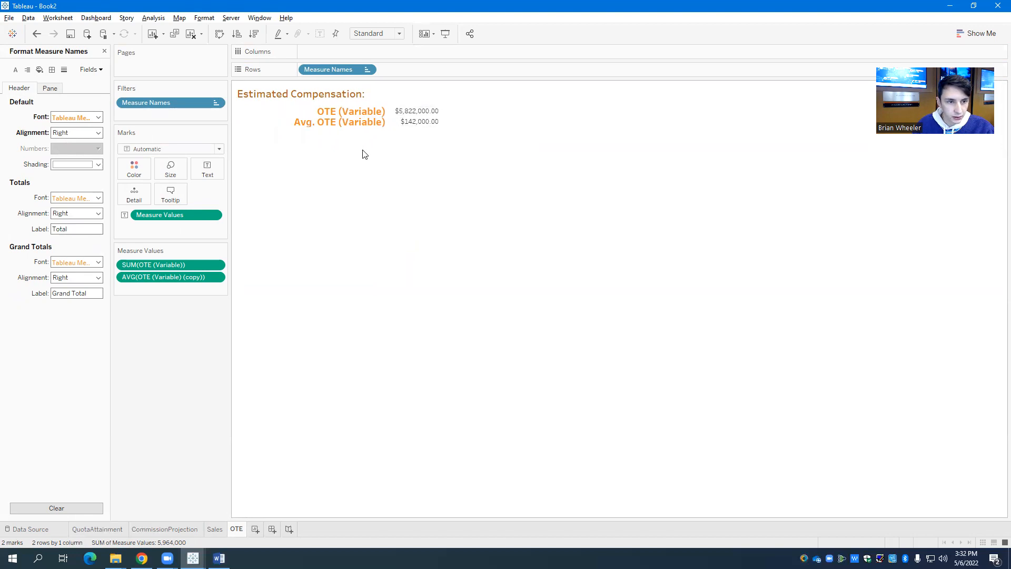
pyautogui.moveTo(389, 114); pyautogui.dragTo(393, 114)
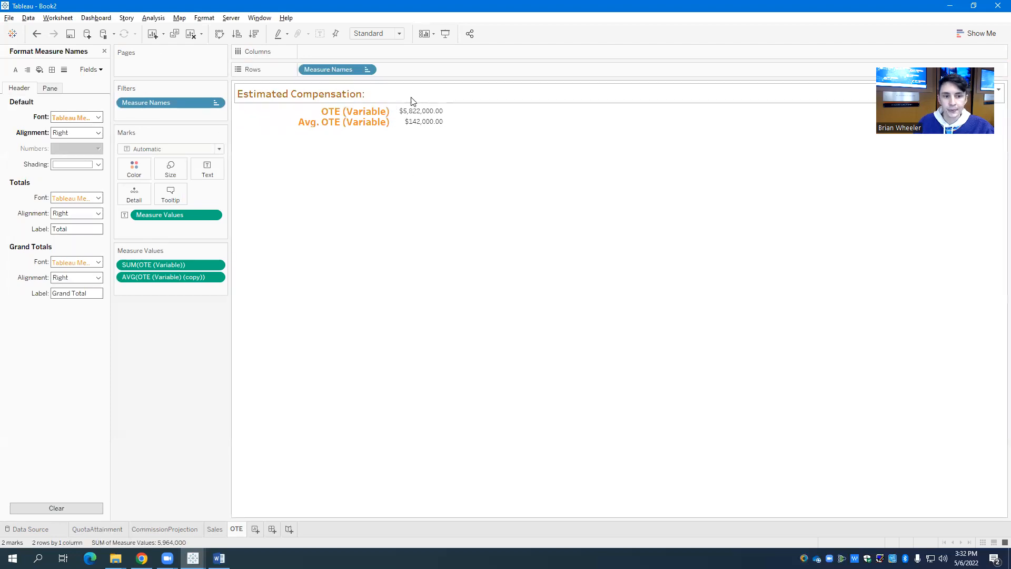
pyautogui.click(104, 51)
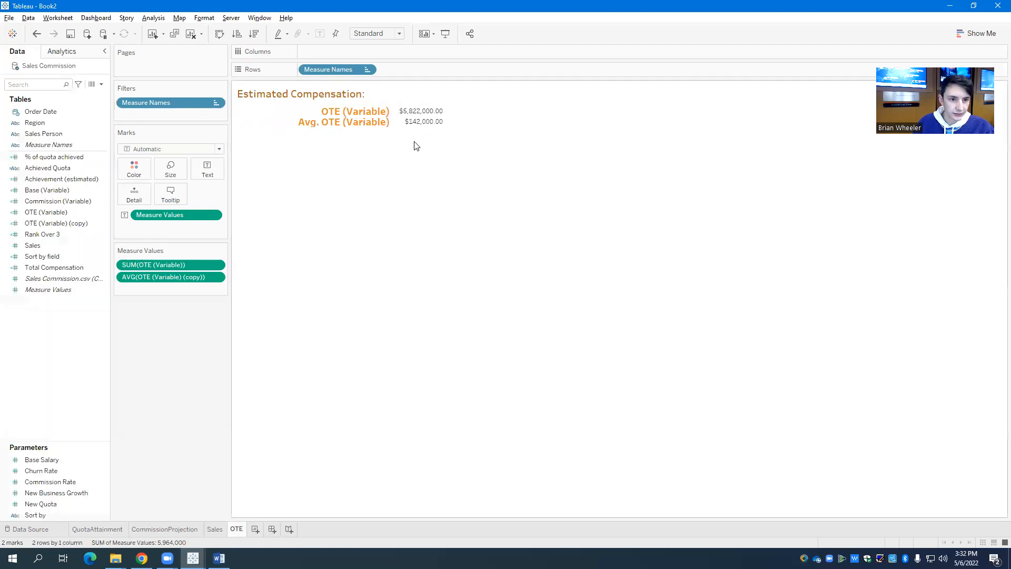
# Step: Set the worksheet's default font to size 15 and bold for the OTE values
pyautogui.rightClick(424, 112)
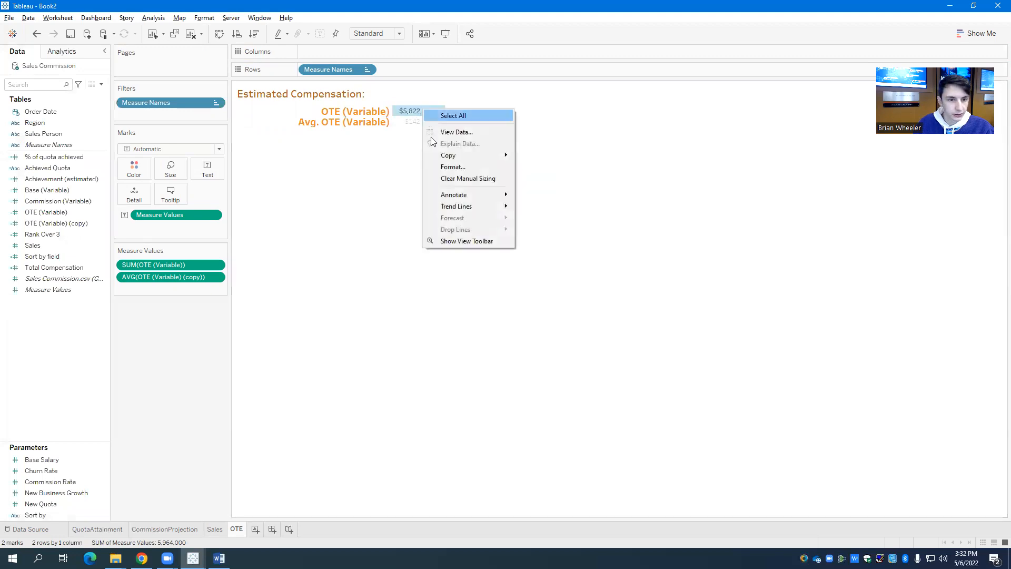
pyautogui.click(475, 167)
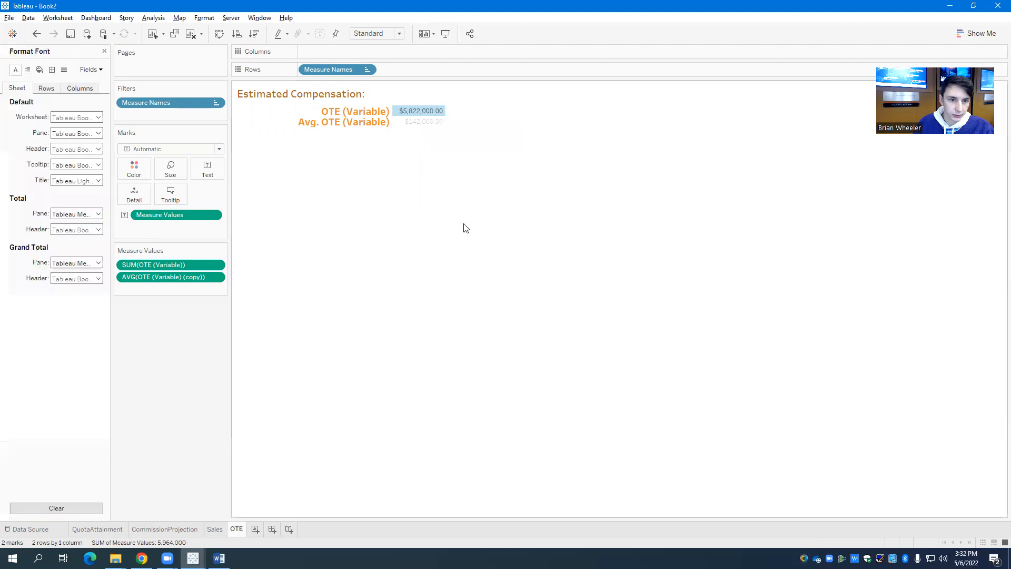
pyautogui.click(76, 118)
pyautogui.click(77, 147)
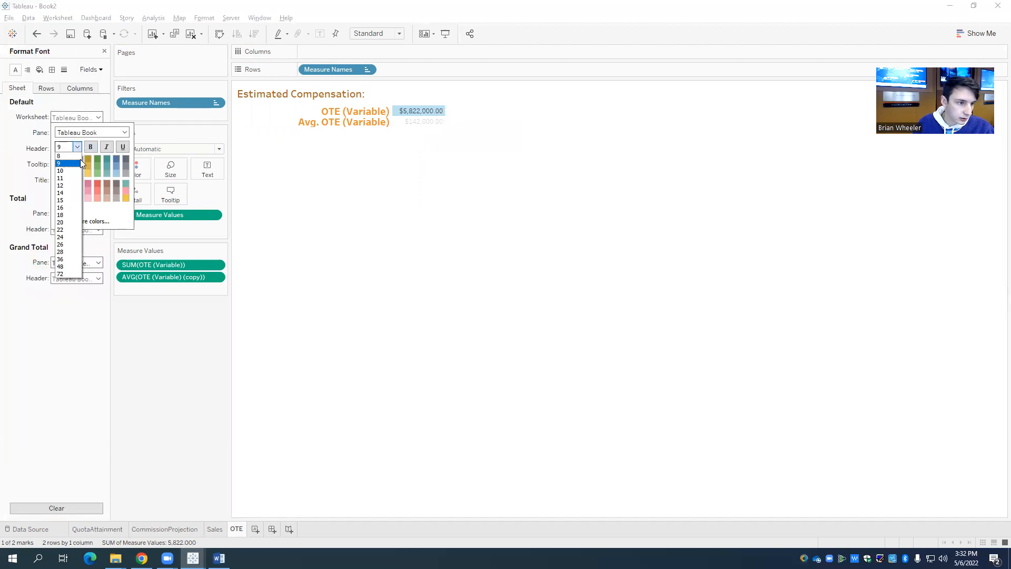
pyautogui.click(66, 205)
pyautogui.click(90, 148)
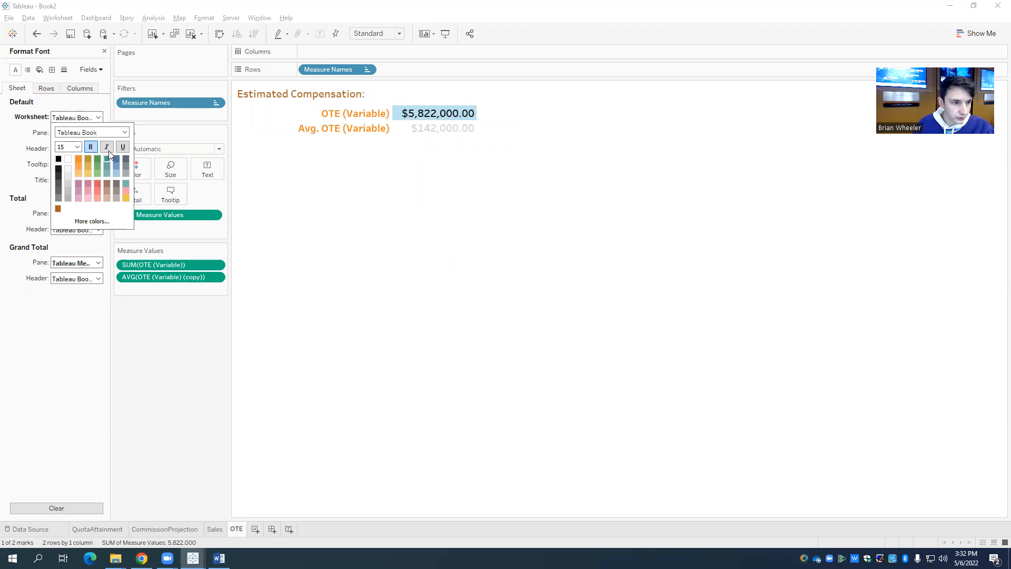
pyautogui.click(13, 164)
pyautogui.click(460, 263)
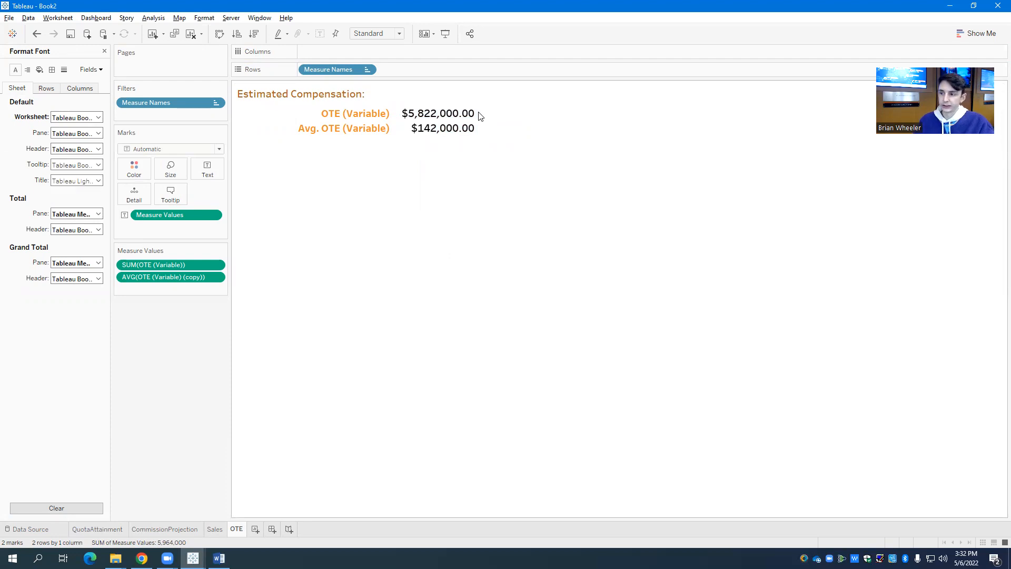
pyautogui.click(105, 51)
# Step: Format the summed OTE (Variable) measure as Currency (Custom) with display units in Millions (M)
pyautogui.rightClick(195, 268)
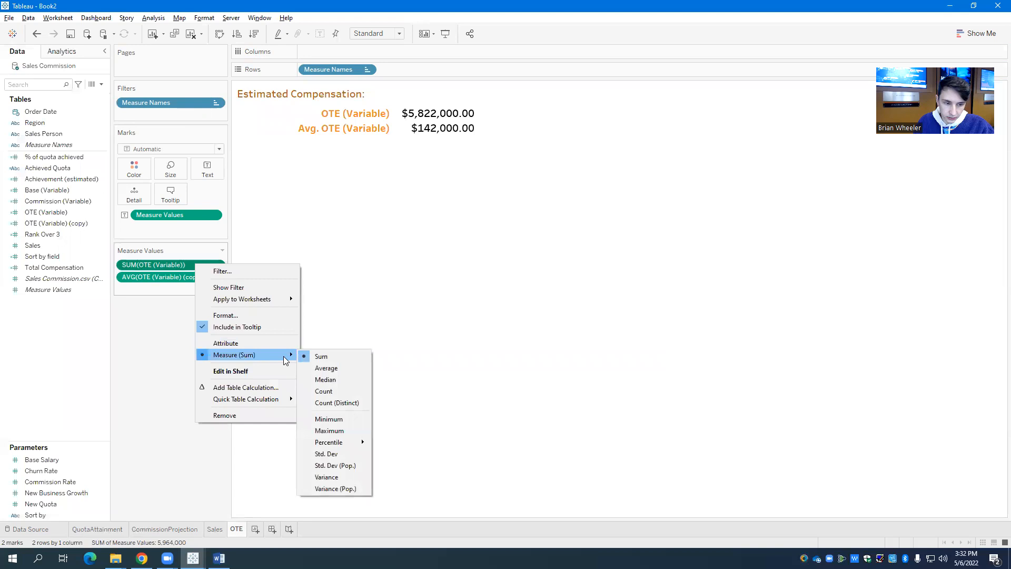
pyautogui.click(226, 315)
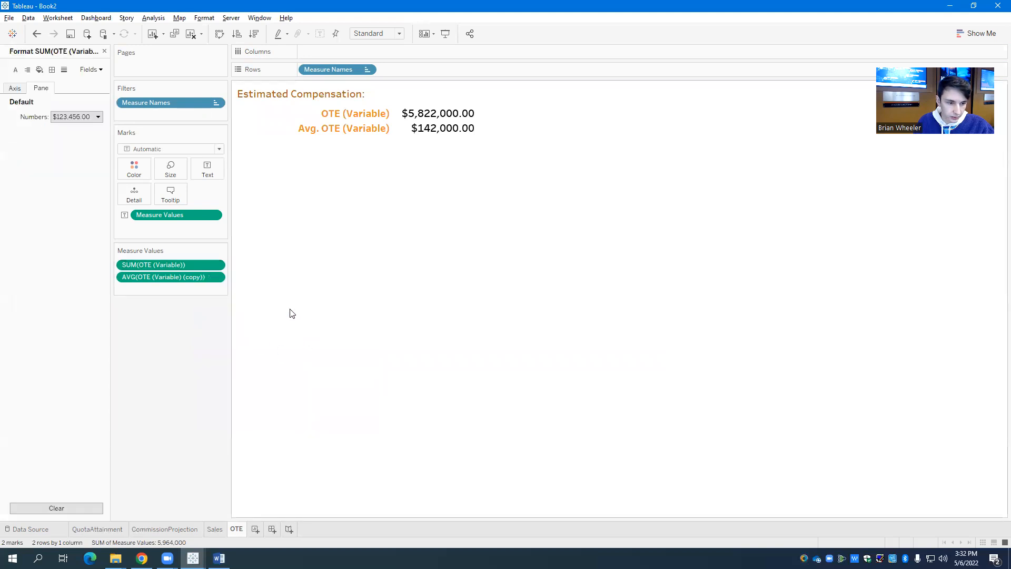
pyautogui.click(72, 115)
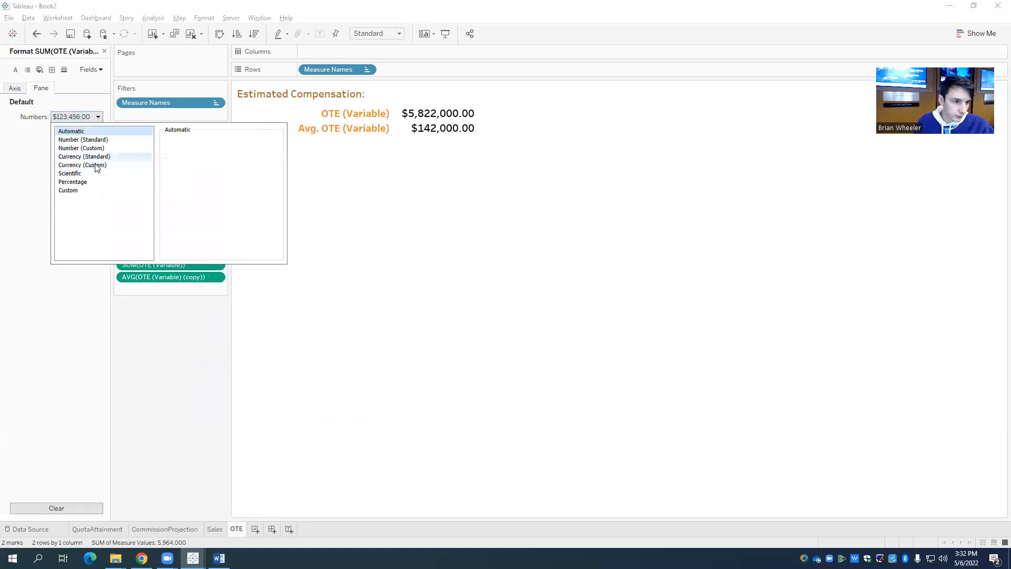
pyautogui.click(97, 166)
pyautogui.click(201, 205)
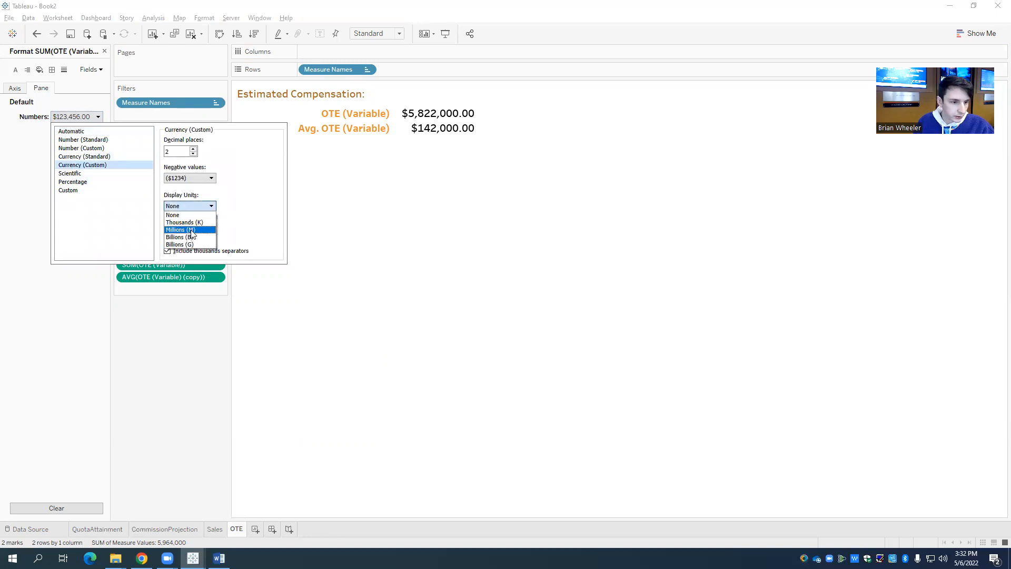
pyautogui.click(192, 229)
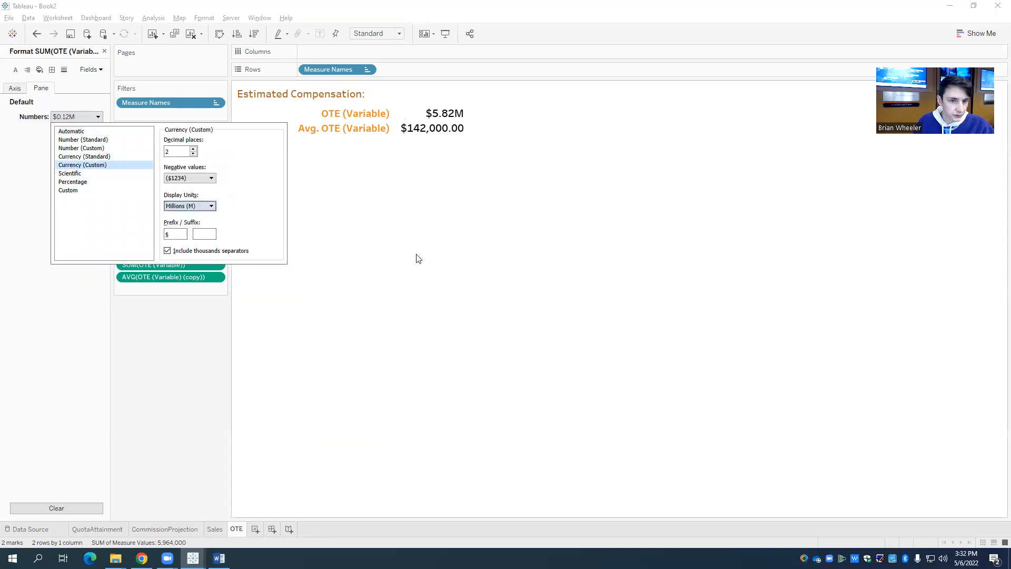
pyautogui.click(382, 267)
# Step: Format the averaged OTE (Variable) copy as Currency (Custom) in Thousands (K) with 0 decimal places
pyautogui.rightClick(186, 279)
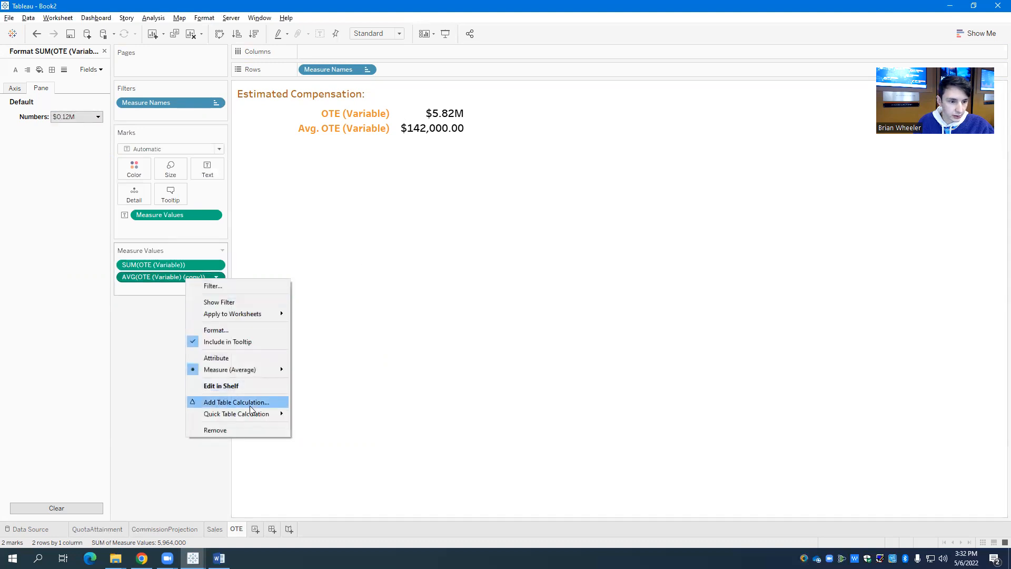
pyautogui.click(216, 330)
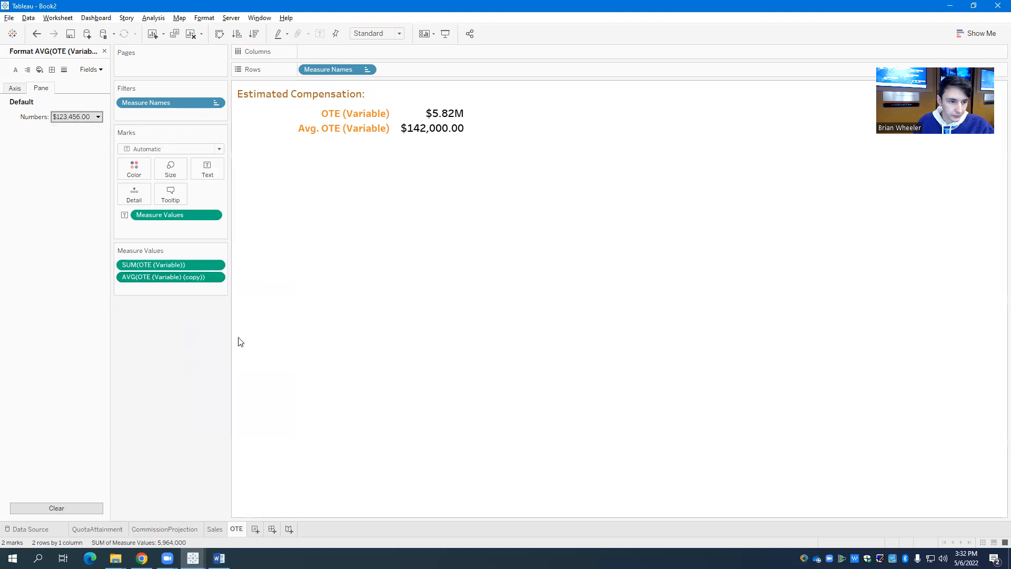
pyautogui.click(89, 117)
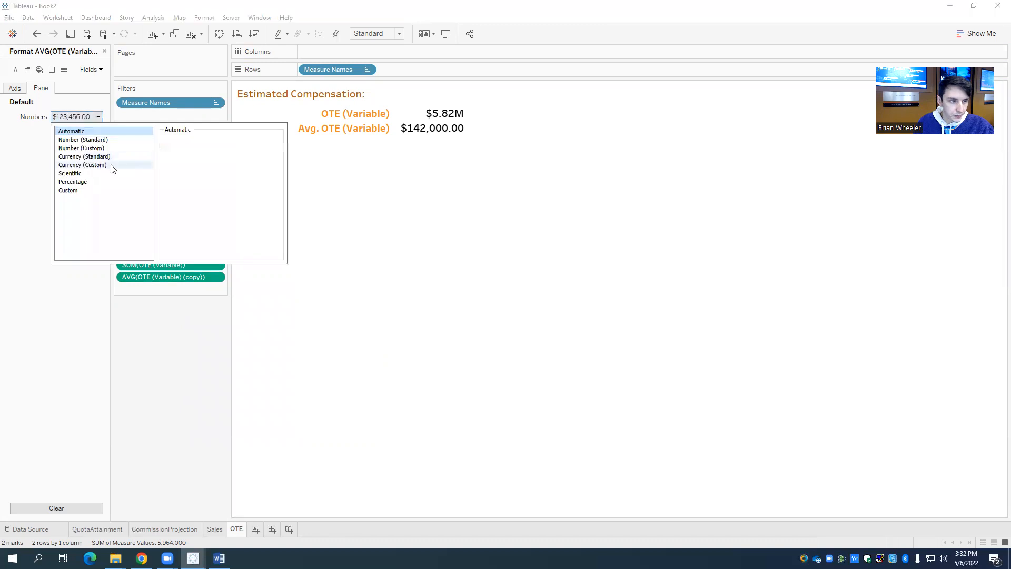
pyautogui.click(105, 164)
pyautogui.click(204, 206)
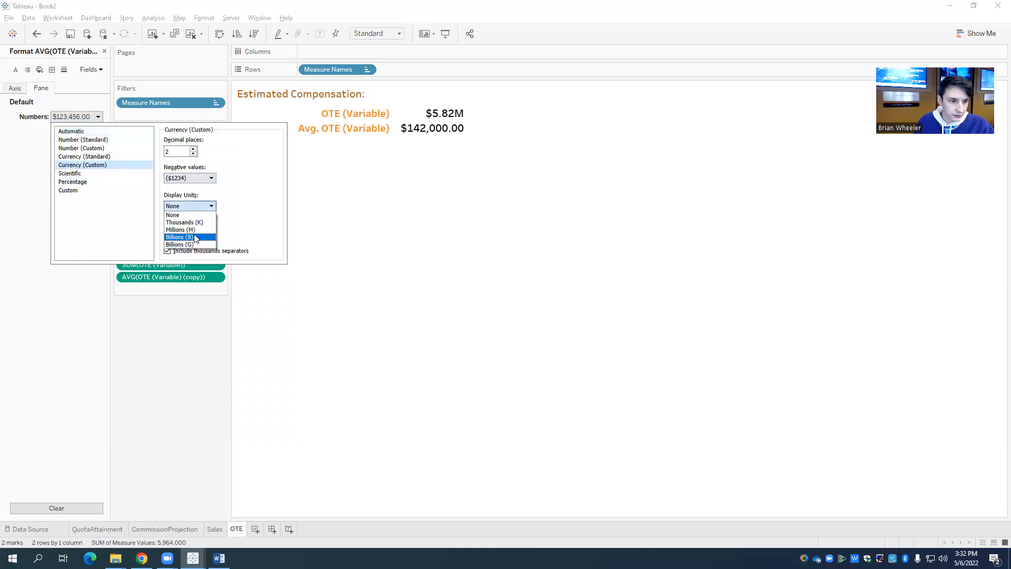
pyautogui.click(195, 222)
pyautogui.click(194, 153)
pyautogui.click(194, 154)
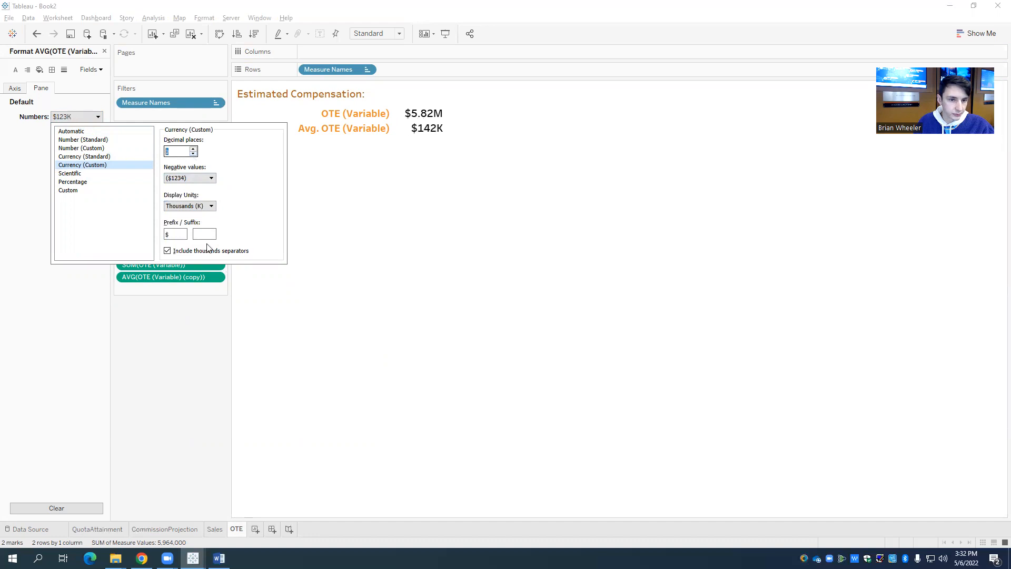
pyautogui.click(316, 298)
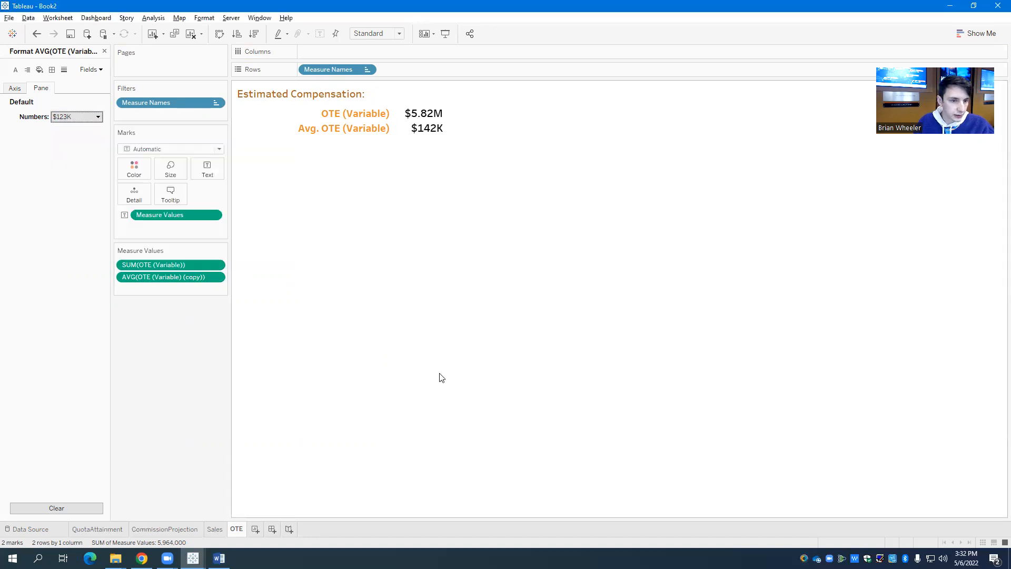